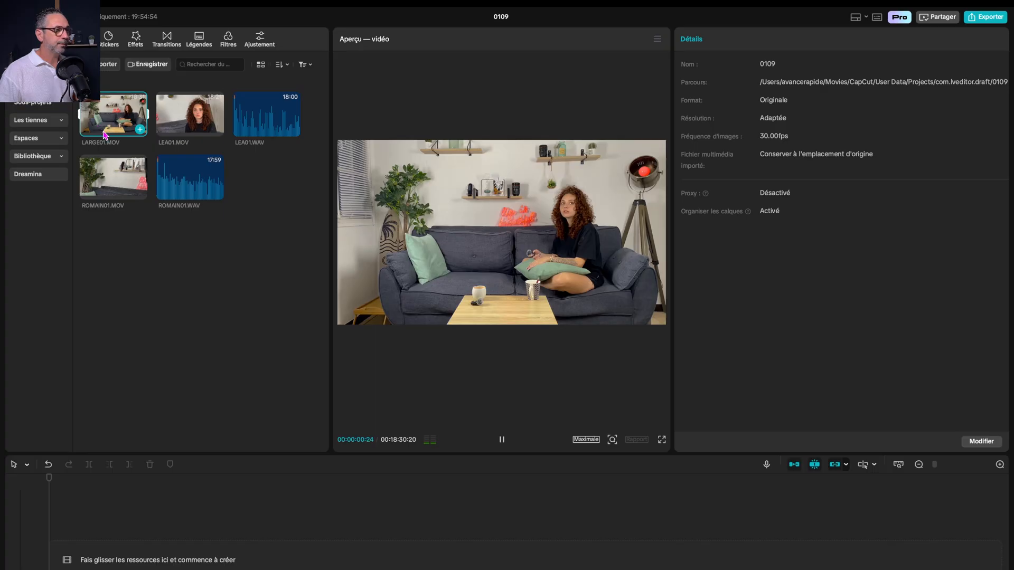
Preview the close-up clips LEA01.MOV and ROMAIN01.MOV from the imported media
{"action": "left_click", "coordinate": [176, 126]}
{"action": "left_click", "coordinate": [180, 124]}
{"action": "key", "text": "space"}
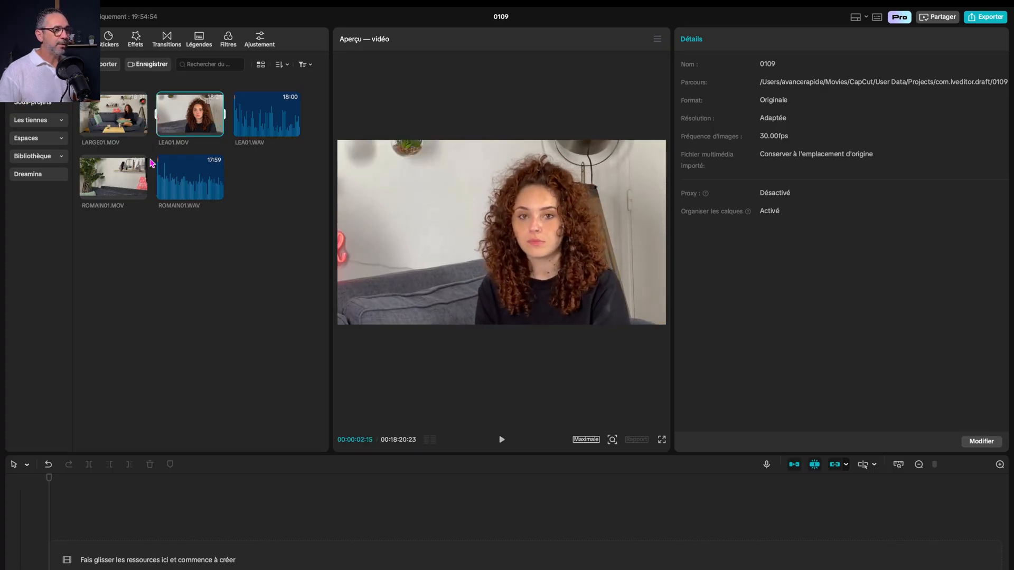
{"action": "left_click", "coordinate": [140, 192]}
{"action": "key", "text": "space"}
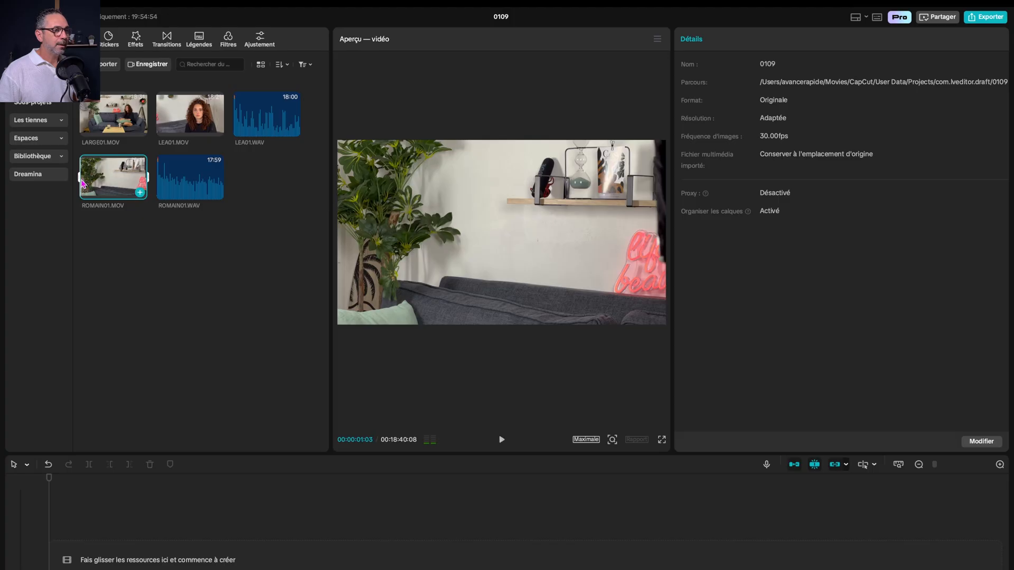
{"action": "left_click_drag", "start_coordinate": [89, 186], "coordinate": [97, 182]}
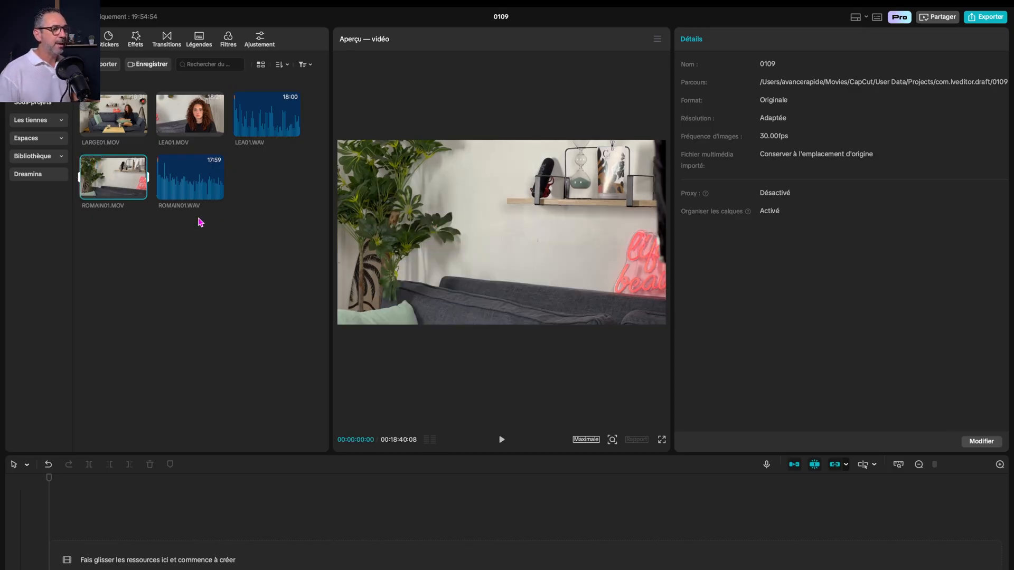
{"action": "mouse_move", "coordinate": [191, 199]}
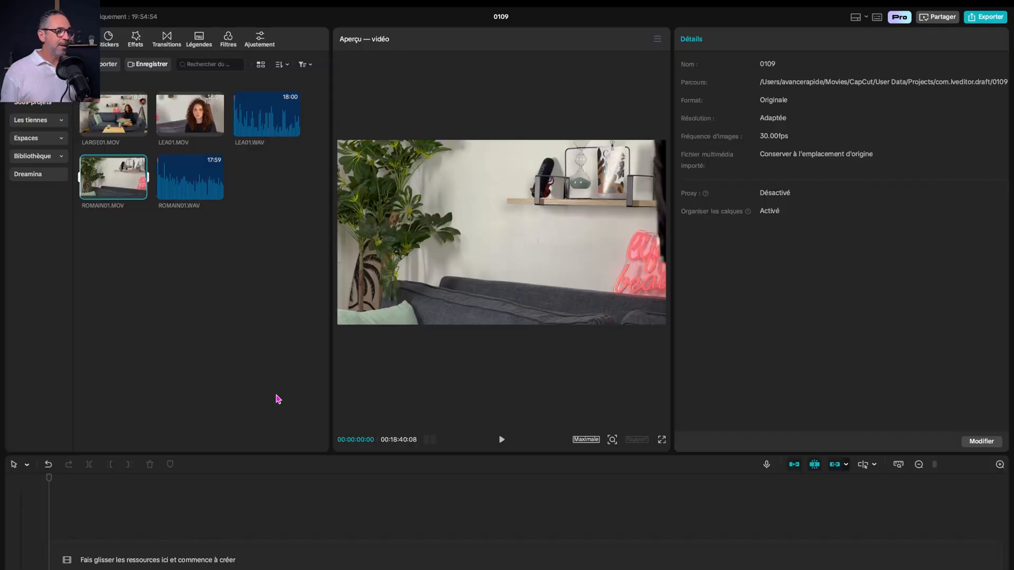
Create a multi-camera clip named "Podcast Test" from all five imported video and audio files, with automatic synchronisation
{"action": "left_click", "coordinate": [250, 259]}
{"action": "left_click_drag", "start_coordinate": [272, 244], "coordinate": [96, 113]}
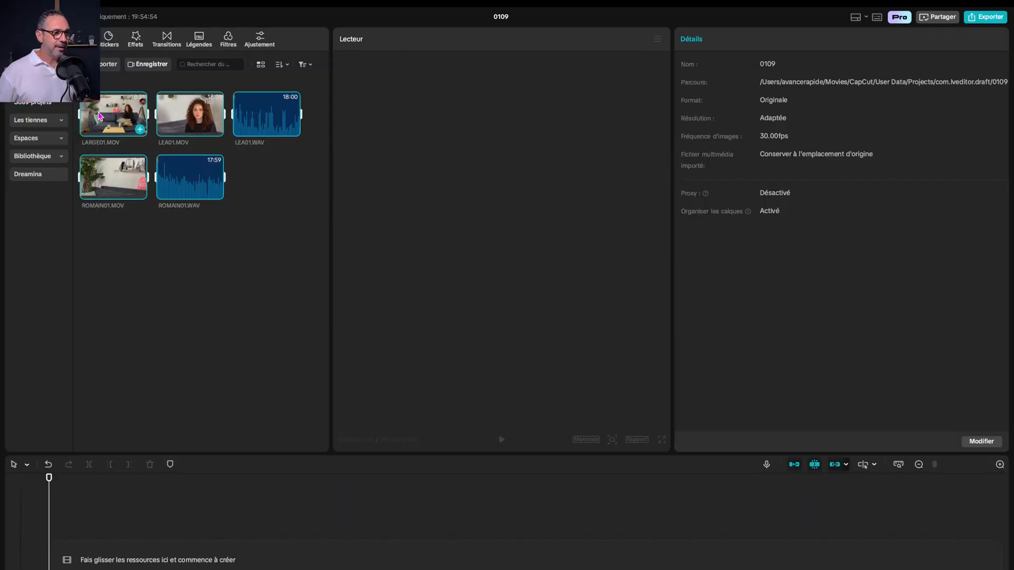
{"action": "scroll", "coordinate": [131, 151], "scroll_direction": "up", "scroll_amount": 2}
{"action": "scroll", "coordinate": [131, 151], "scroll_direction": "down", "scroll_amount": 3}
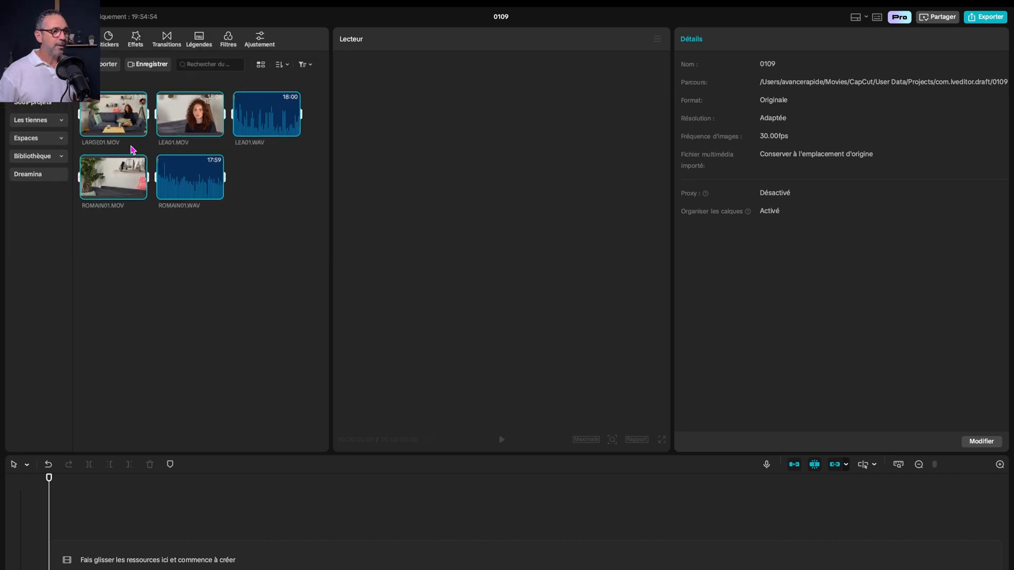
{"action": "right_click", "coordinate": [129, 117]}
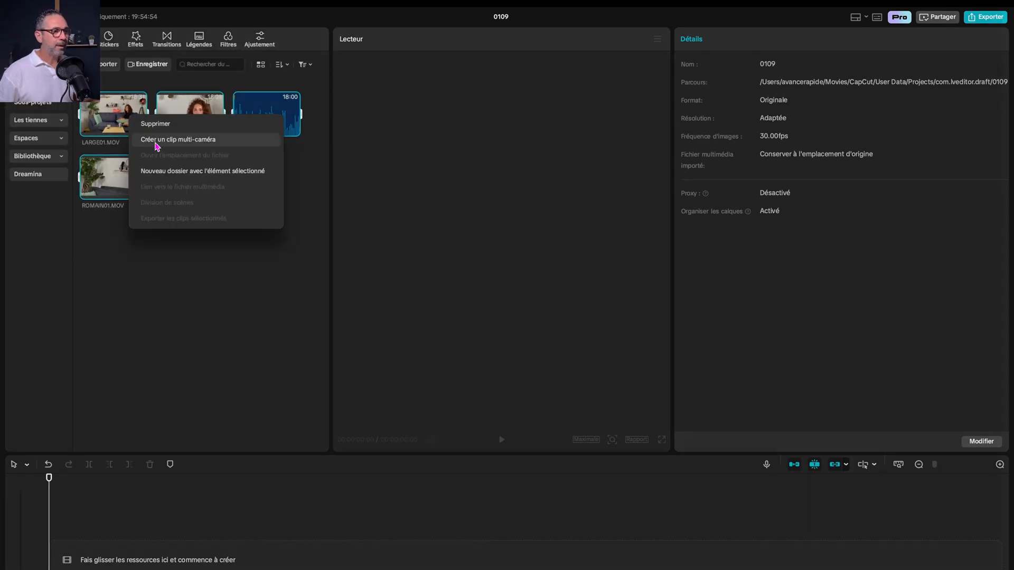
{"action": "scroll", "coordinate": [182, 142], "scroll_direction": "up", "scroll_amount": 3}
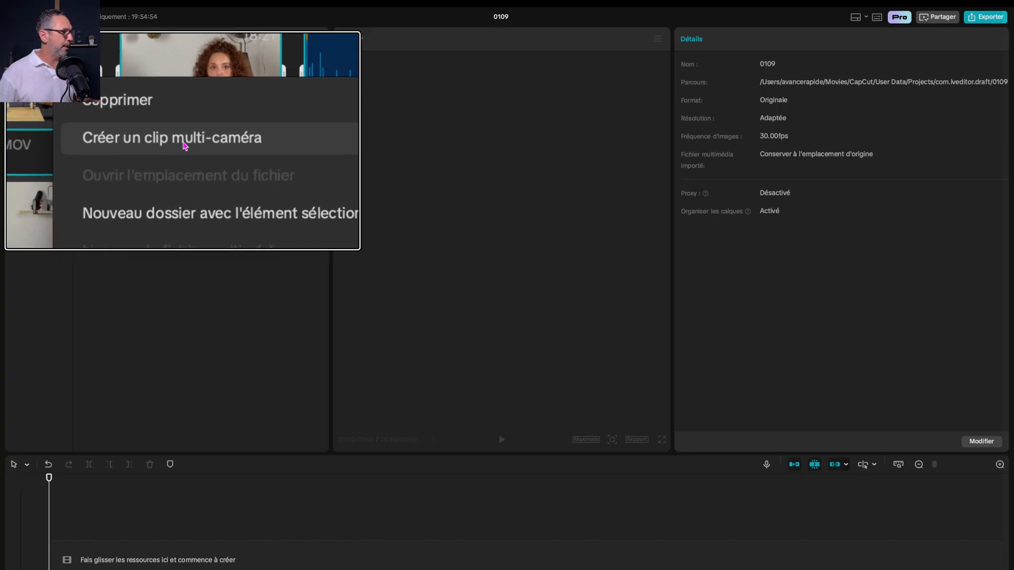
{"action": "scroll", "coordinate": [184, 145], "scroll_direction": "down", "scroll_amount": 3}
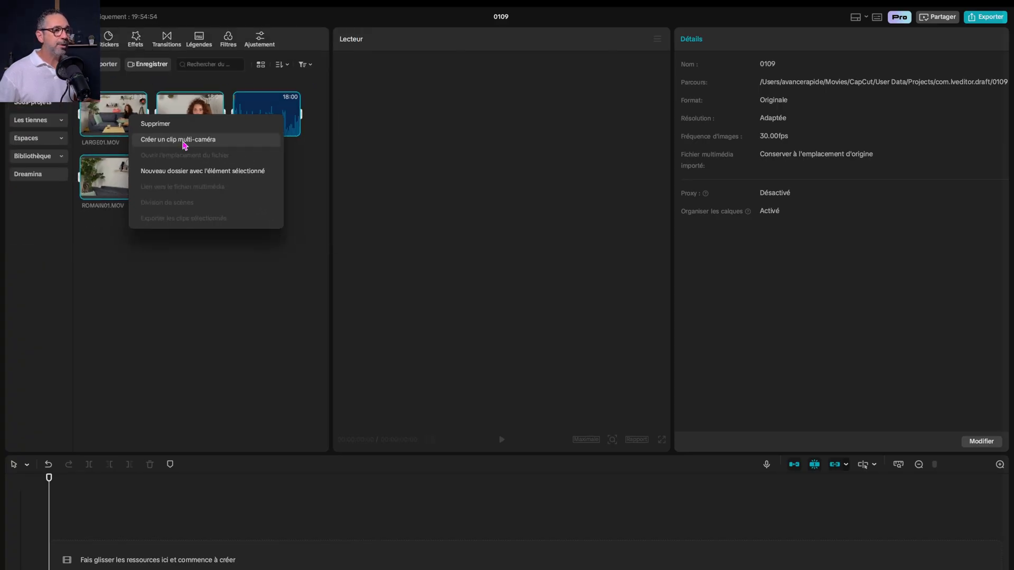
{"action": "left_click", "coordinate": [185, 139]}
{"action": "triple_click", "coordinate": [506, 292]}
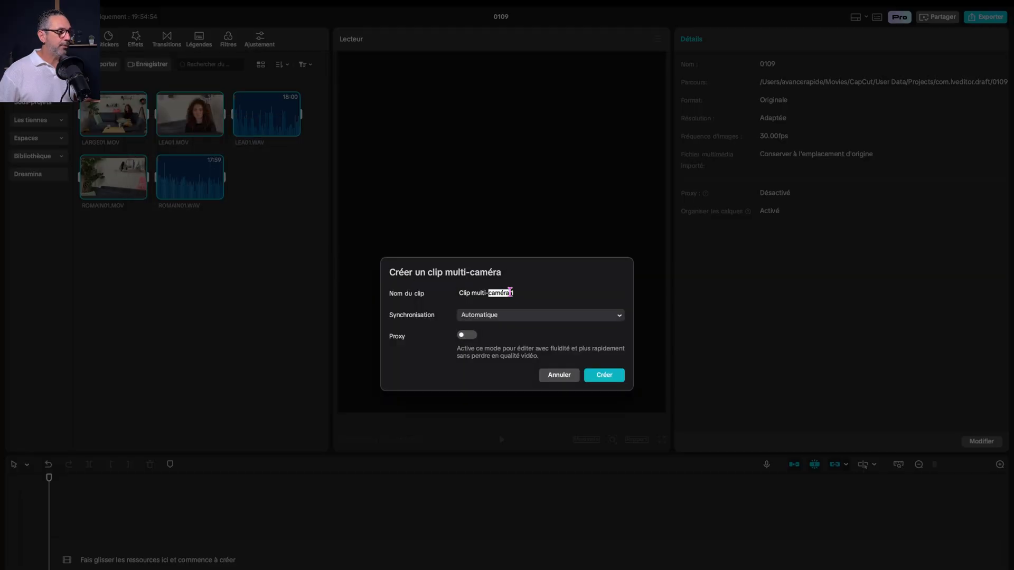
{"action": "type", "text": "Podcast Test"}
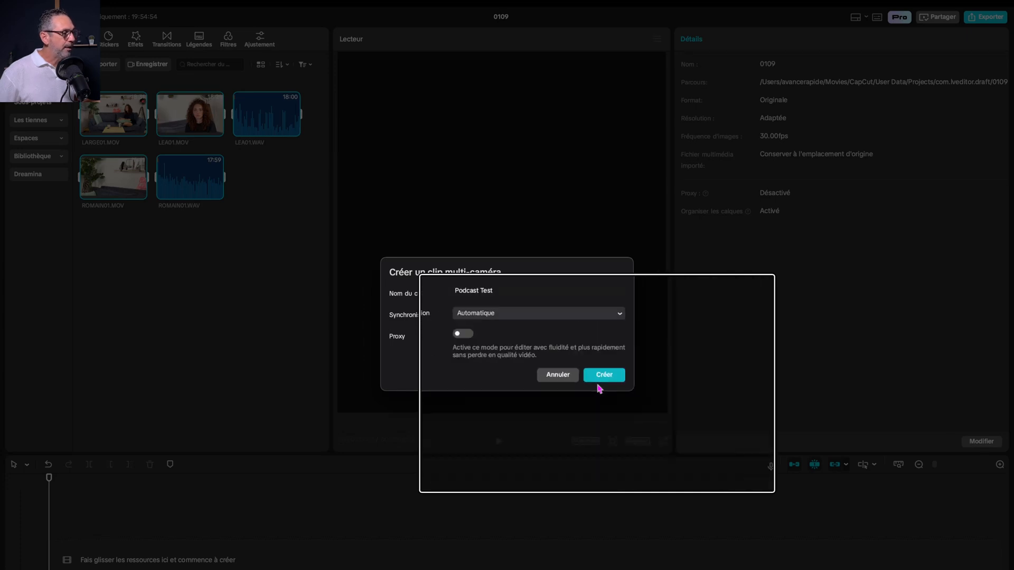
{"action": "left_click", "coordinate": [607, 376]}
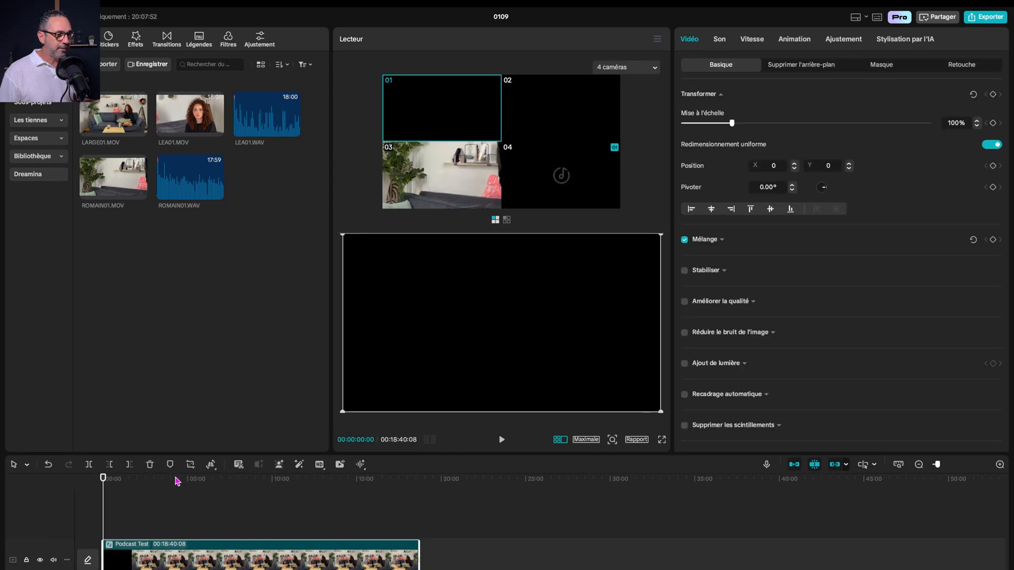
Move the playhead to about 7:19 and widen the player area on both sides for the camera angles and output
{"action": "left_click_drag", "start_coordinate": [177, 478], "coordinate": [227, 478]}
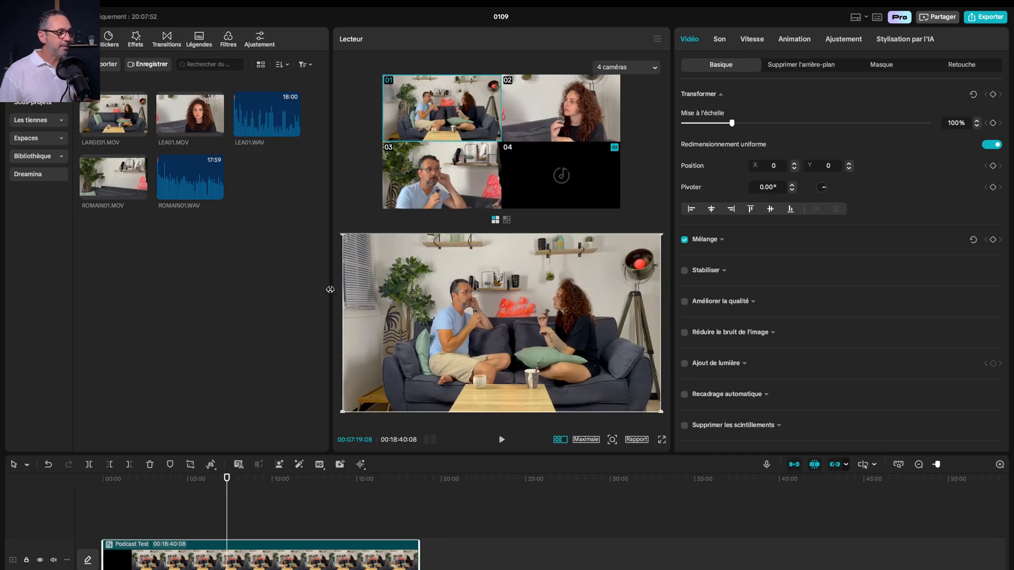
{"action": "left_click_drag", "start_coordinate": [330, 290], "coordinate": [207, 289]}
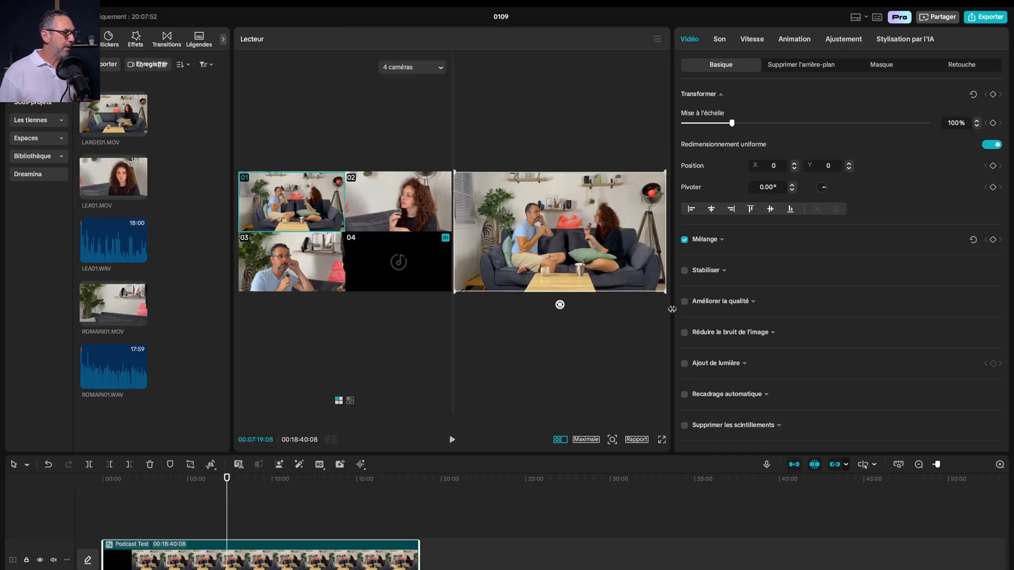
{"action": "left_click_drag", "start_coordinate": [672, 309], "coordinate": [793, 309]}
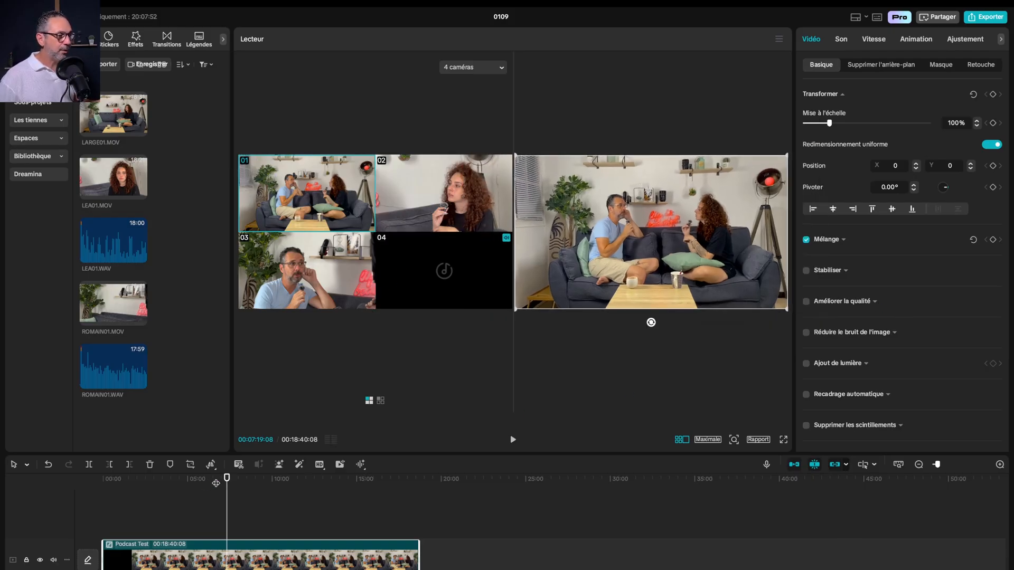
Check the synchronised camera angles of the Podcast Test clip at about 7:49 and play it briefly from about 14:03
{"action": "left_click", "coordinate": [235, 479]}
{"action": "key", "text": "super+plus"}
{"action": "key", "text": "super+plus"}
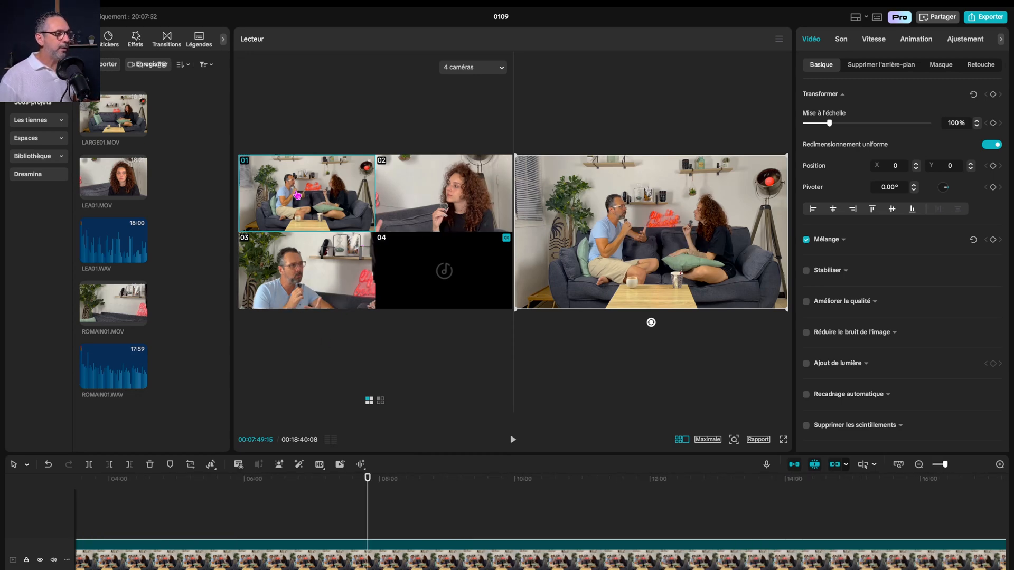
{"action": "scroll", "coordinate": [297, 195], "scroll_direction": "up", "scroll_amount": 5}
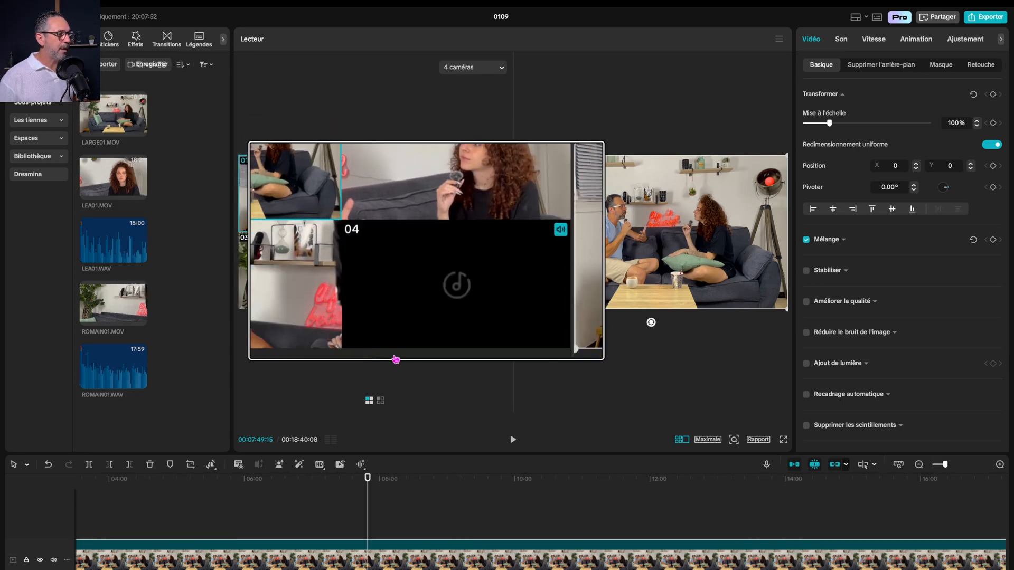
{"action": "scroll", "coordinate": [395, 359], "scroll_direction": "down", "scroll_amount": 5}
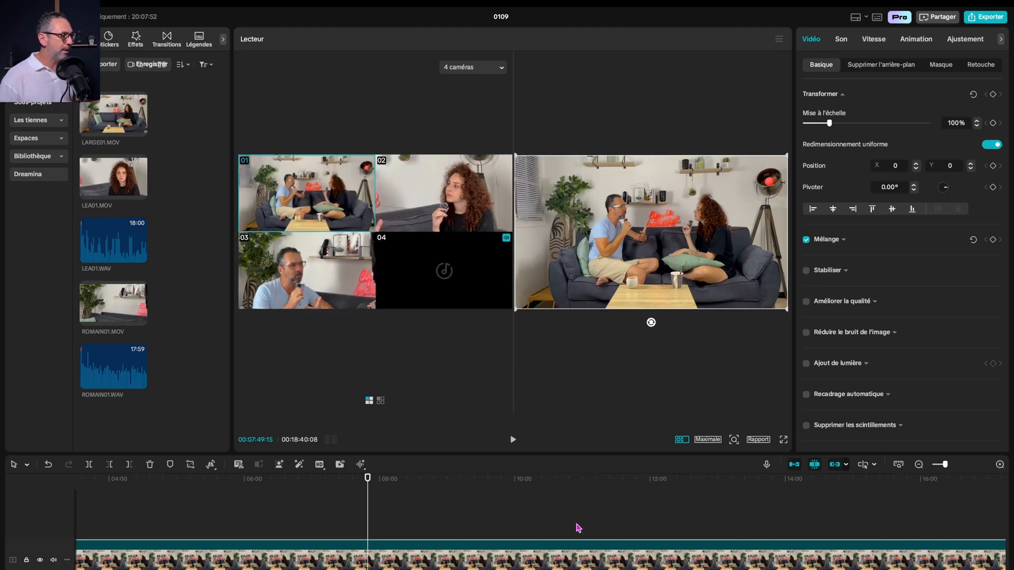
{"action": "scroll", "coordinate": [547, 524], "scroll_direction": "right", "scroll_amount": 5}
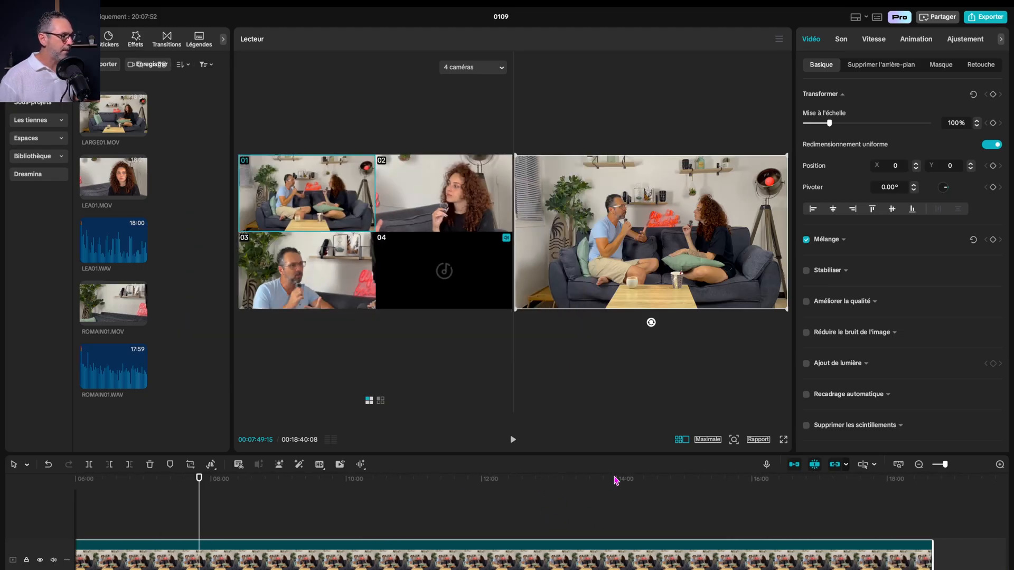
{"action": "left_click", "coordinate": [616, 479]}
{"action": "key", "text": "space"}
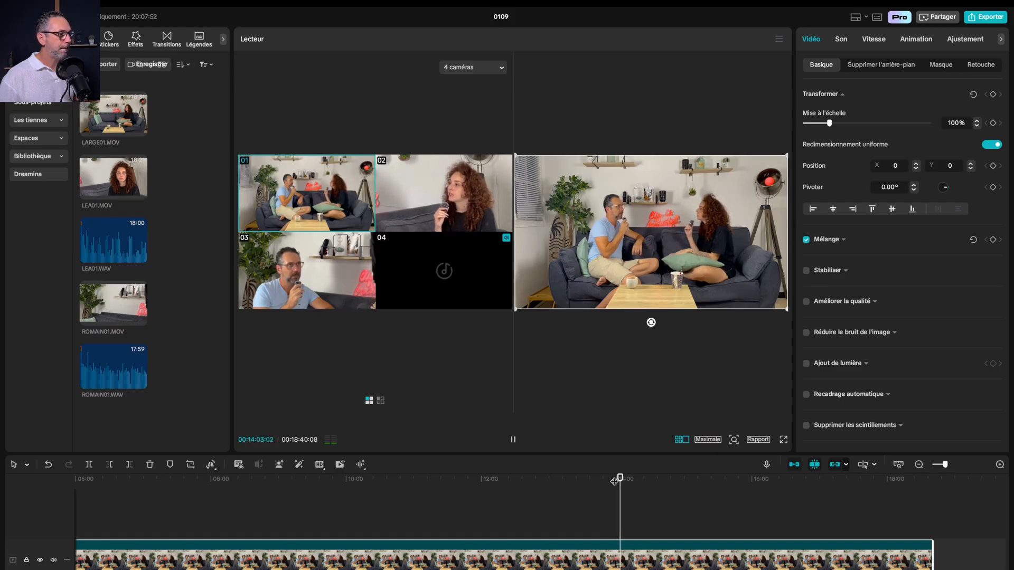
{"action": "key", "text": "space"}
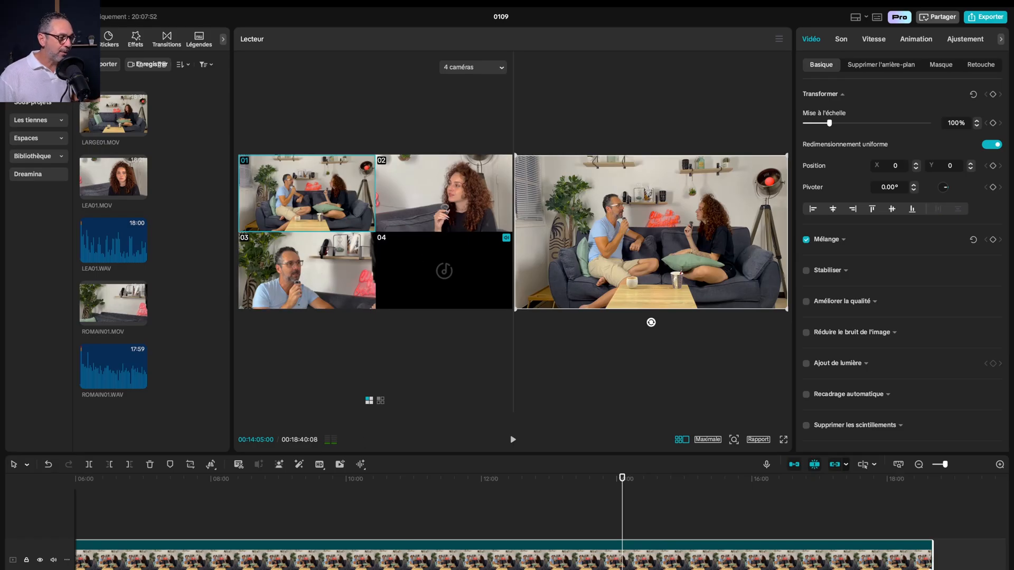
Open the contents of the Podcast Test clip, enlarge the timeline area to show its tracks, and place the playhead at about 8:33
{"action": "scroll", "coordinate": [425, 531], "scroll_direction": "down", "scroll_amount": 5}
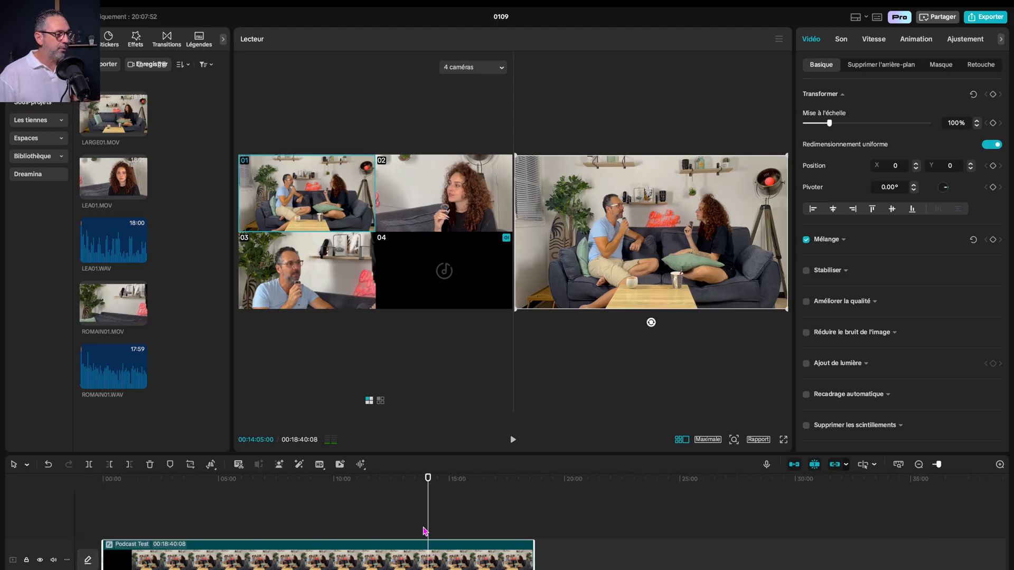
{"action": "scroll", "coordinate": [425, 531], "scroll_direction": "down", "scroll_amount": 3}
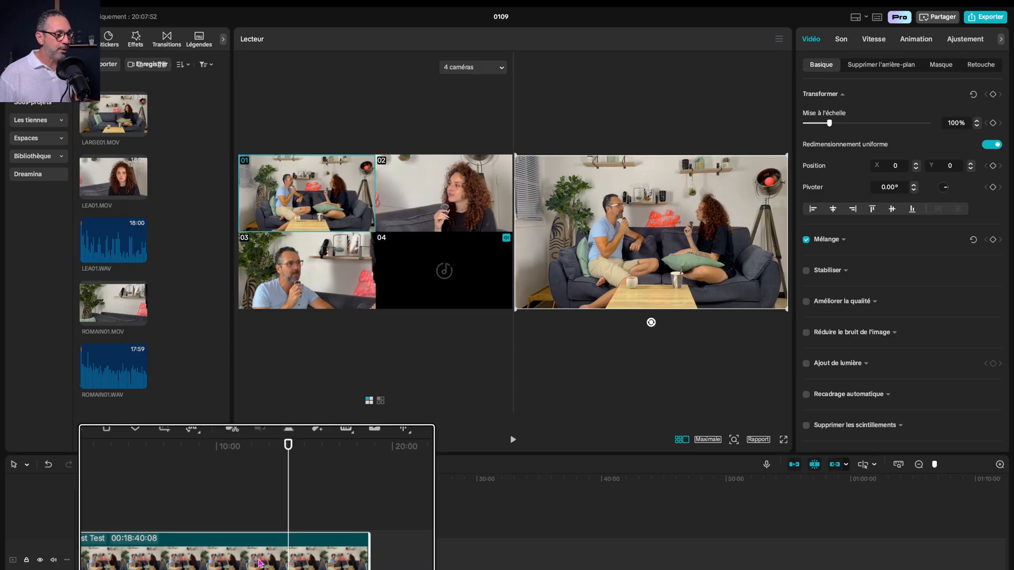
{"action": "double_click", "coordinate": [259, 561]}
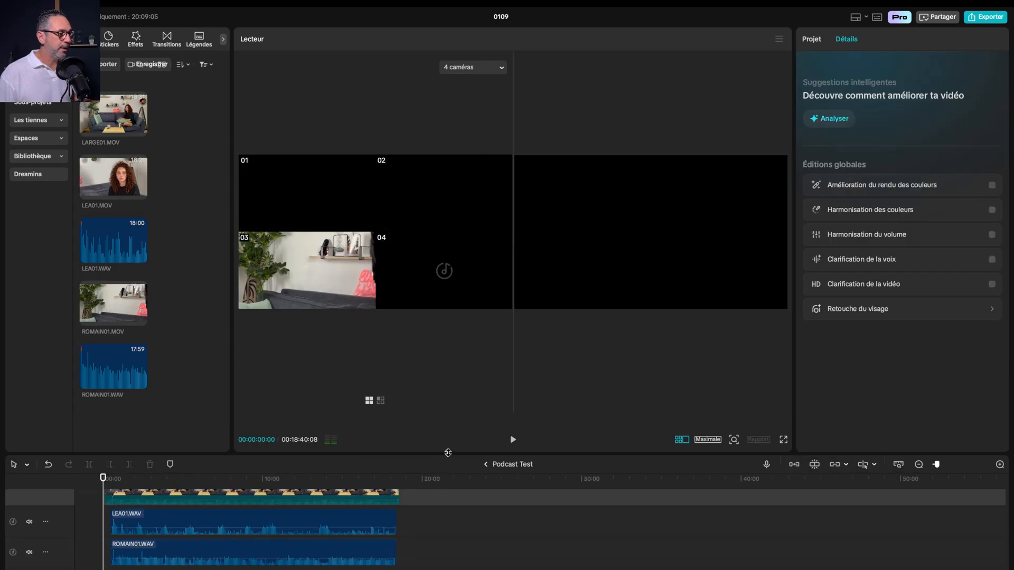
{"action": "left_click_drag", "start_coordinate": [448, 454], "coordinate": [449, 310]}
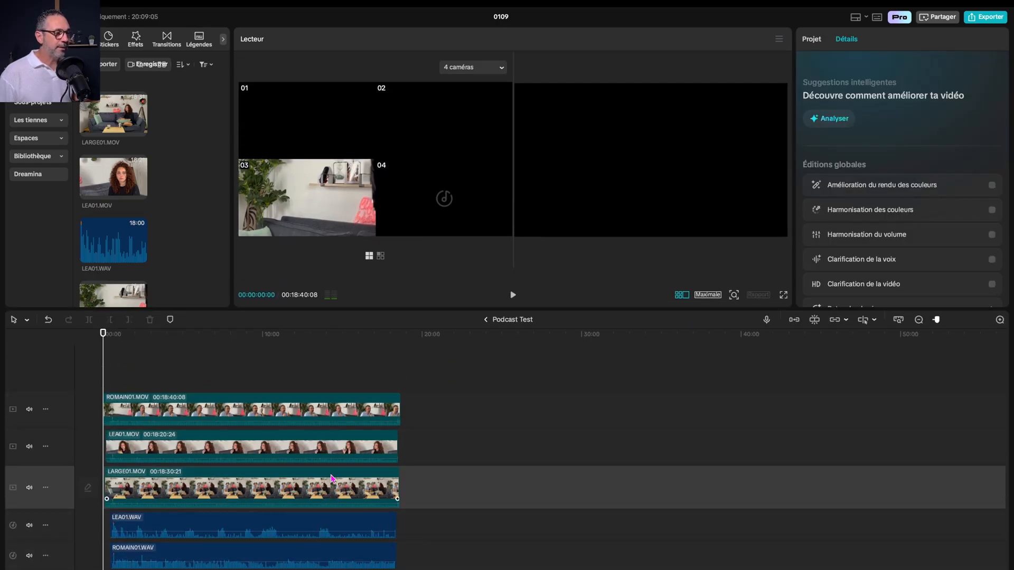
{"action": "left_click_drag", "start_coordinate": [203, 334], "coordinate": [239, 339]}
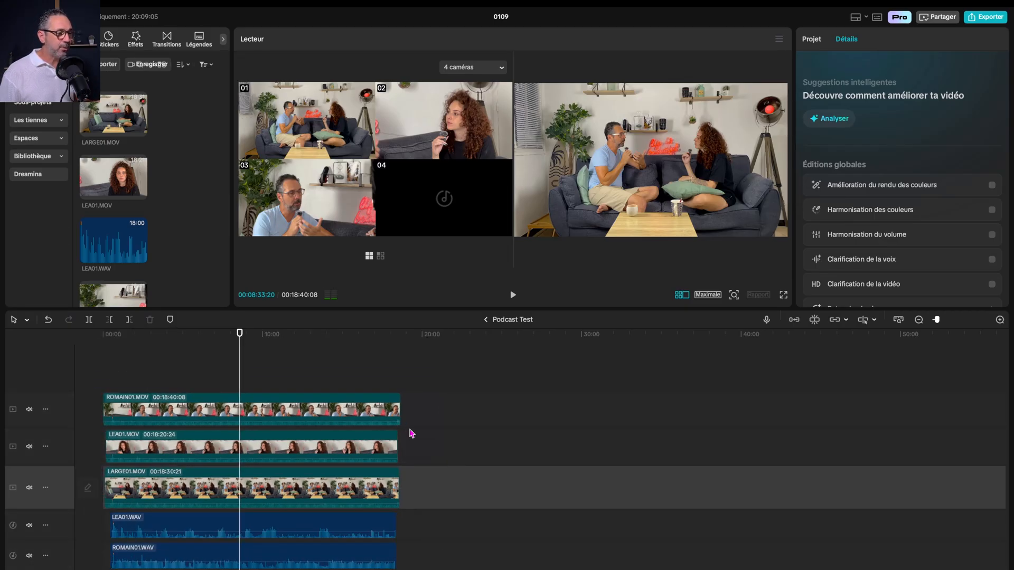
Mute the three video clips ROMAIN01.MOV, LEA01.MOV and LARGE01.MOV by setting their volume to -∞ dB
{"action": "left_click_drag", "start_coordinate": [455, 410], "coordinate": [306, 501]}
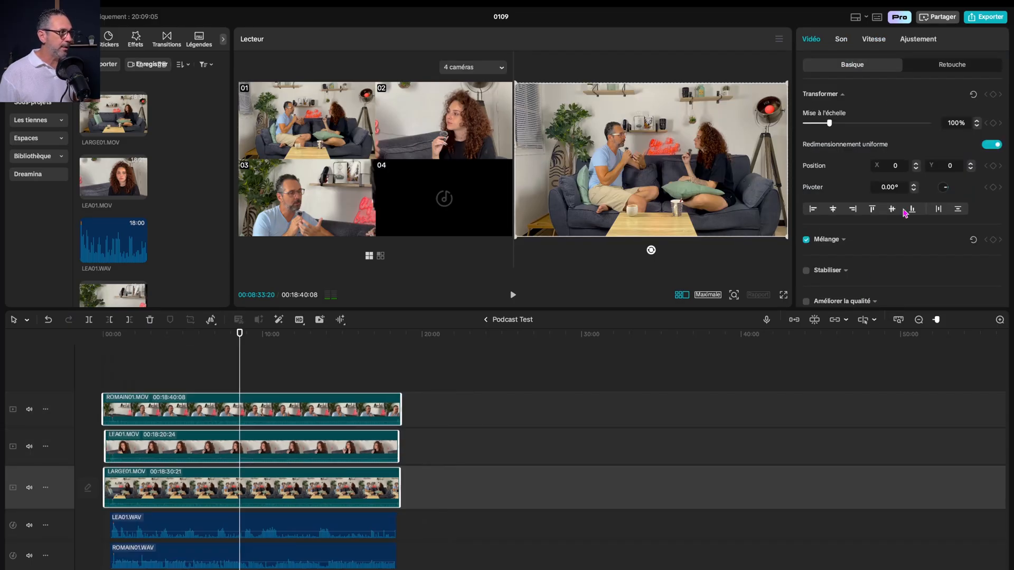
{"action": "left_click", "coordinate": [841, 39]}
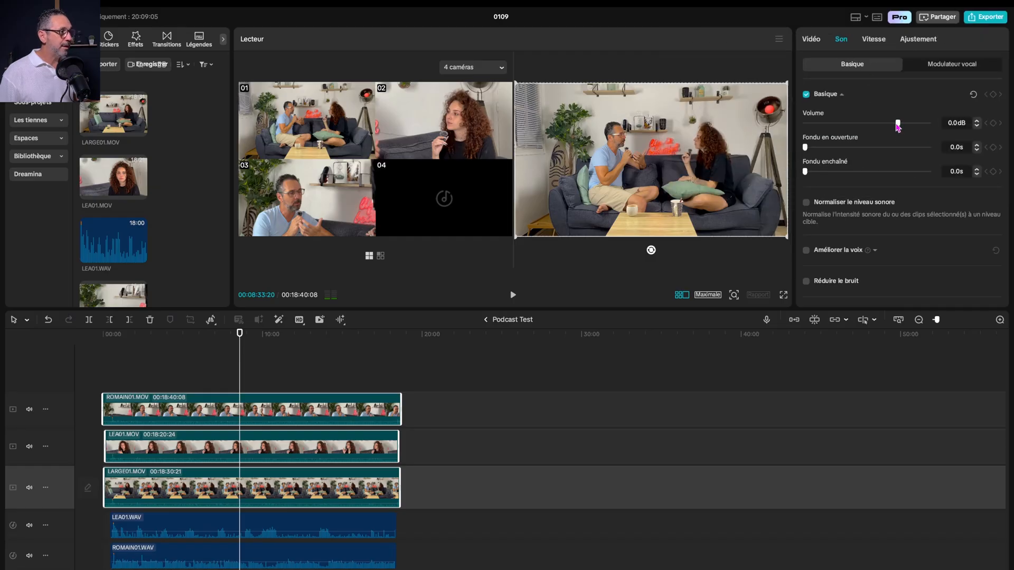
{"action": "left_click_drag", "start_coordinate": [897, 123], "coordinate": [805, 123]}
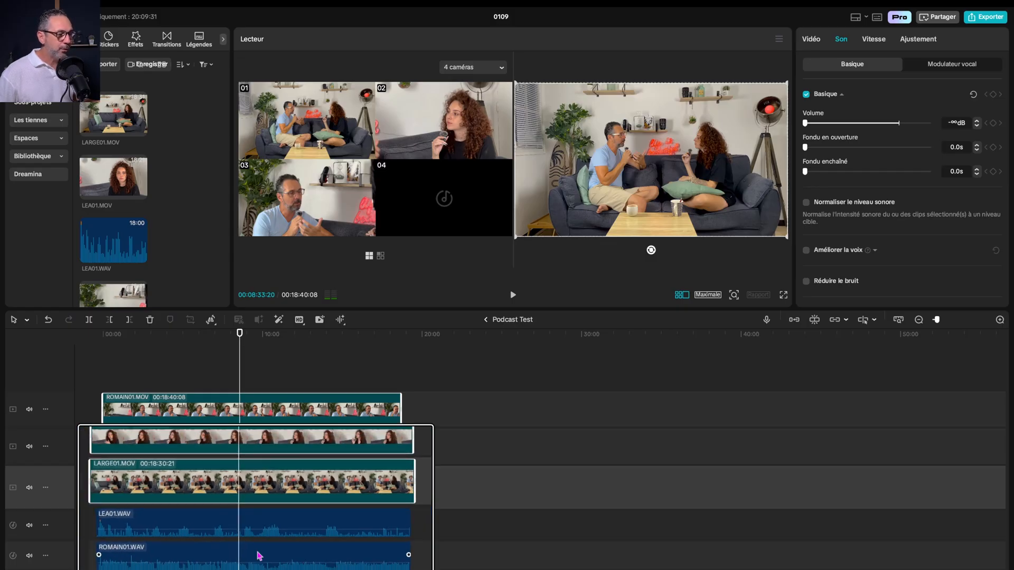
At about 10:33, reframe ROMAIN01.MOV tighter on the man, scaling it to about 123% and moving it to Y about 372
{"action": "left_click", "coordinate": [273, 369]}
{"action": "left_click", "coordinate": [272, 367]}
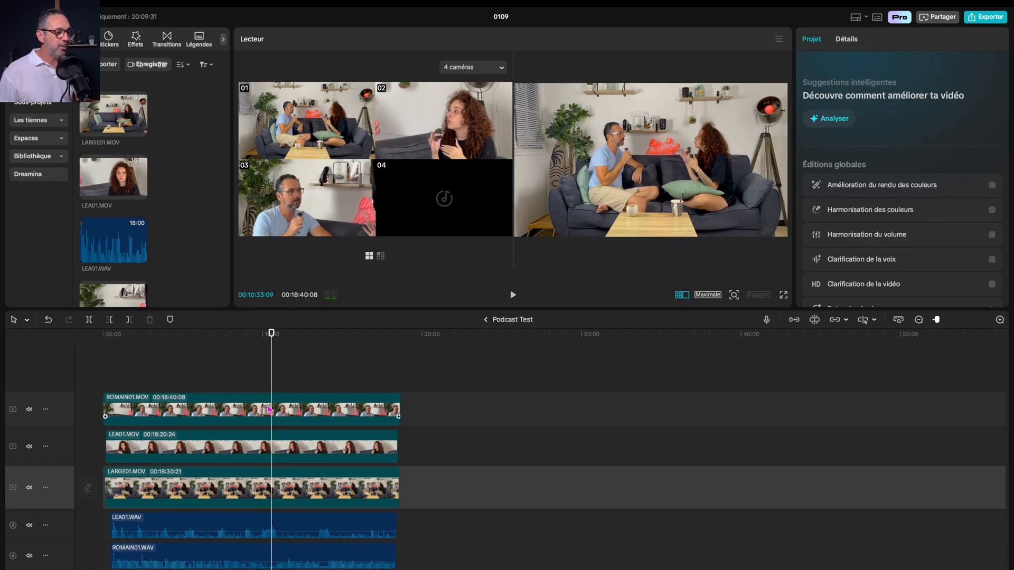
{"action": "left_click", "coordinate": [270, 410]}
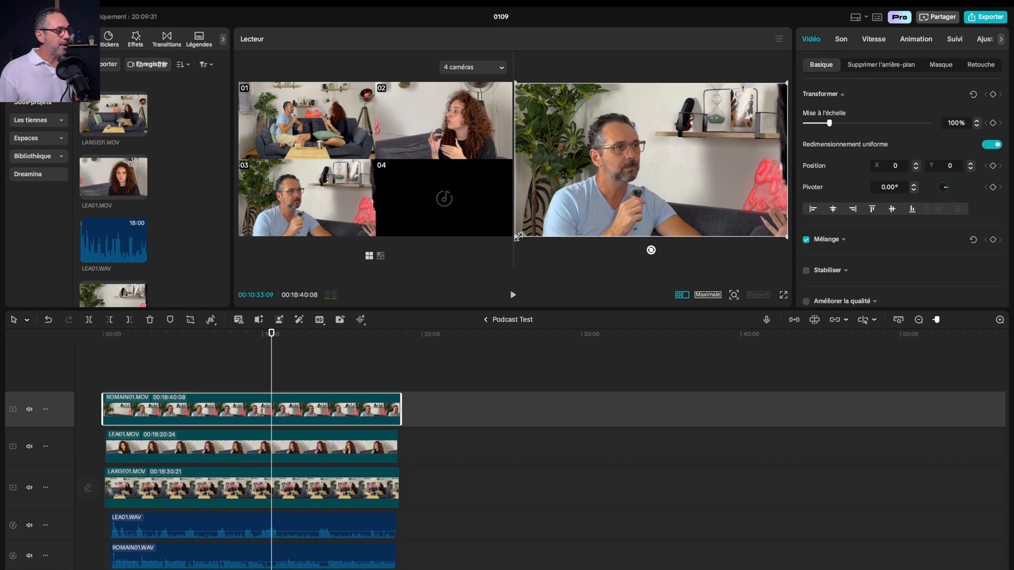
{"action": "left_click_drag", "start_coordinate": [518, 237], "coordinate": [474, 265]}
{"action": "left_click_drag", "start_coordinate": [617, 212], "coordinate": [617, 199]}
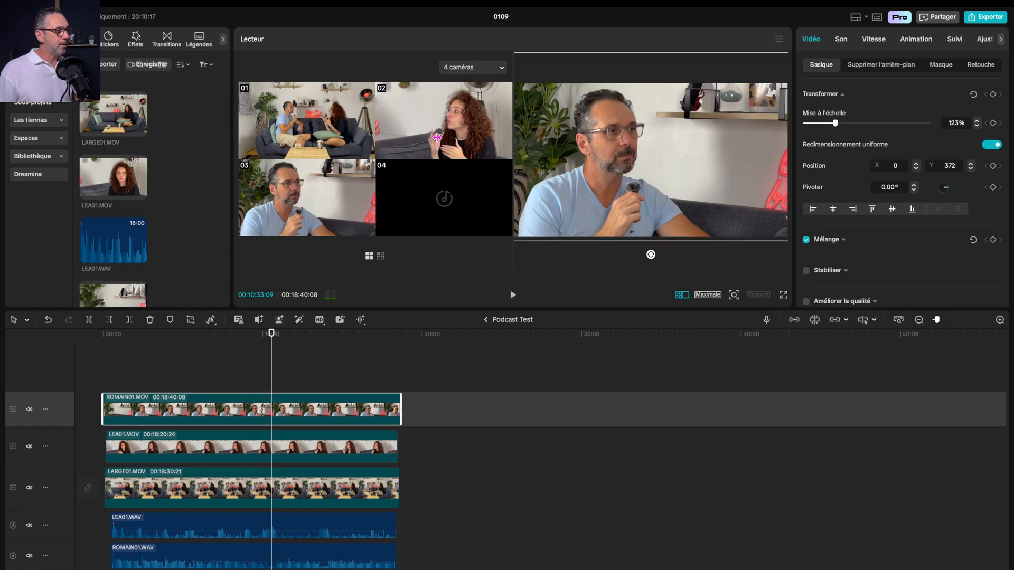
Reframe LEA01.MOV tighter on the woman, scaling it to about 115% and moving it to about X -435, Y 142
{"action": "left_click", "coordinate": [296, 457]}
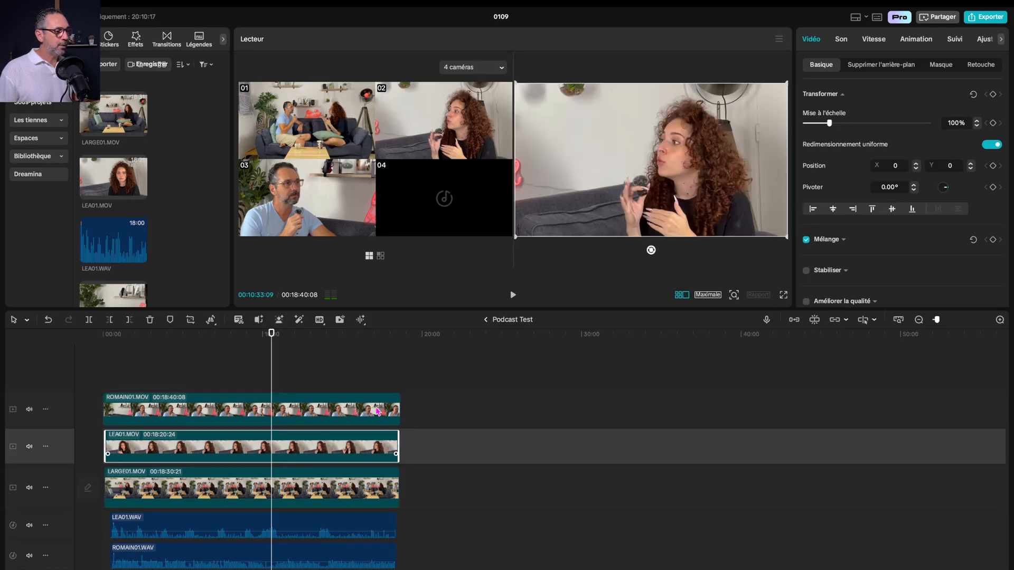
{"action": "left_click_drag", "start_coordinate": [517, 239], "coordinate": [497, 251]}
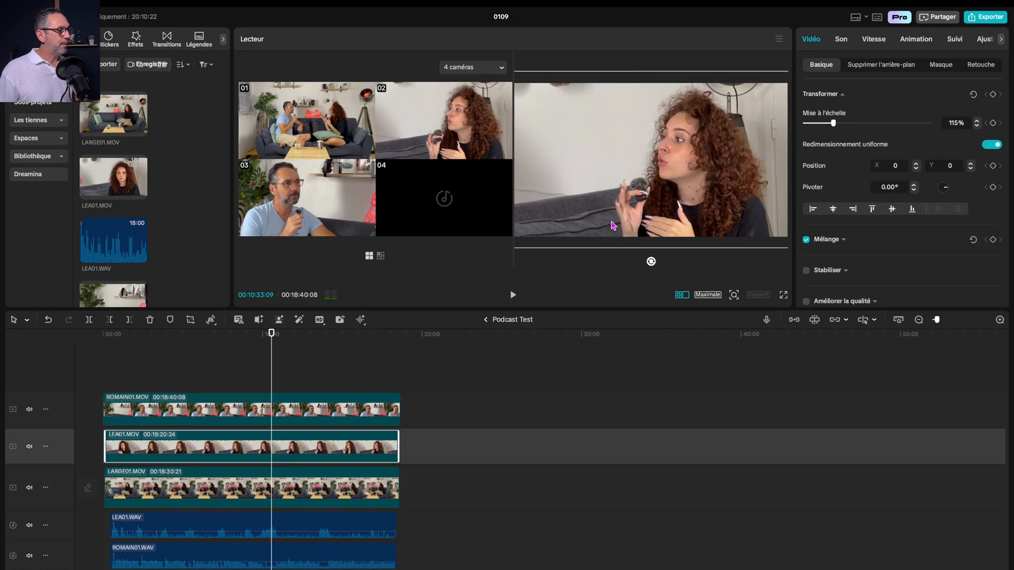
{"action": "left_click_drag", "start_coordinate": [667, 204], "coordinate": [661, 202]}
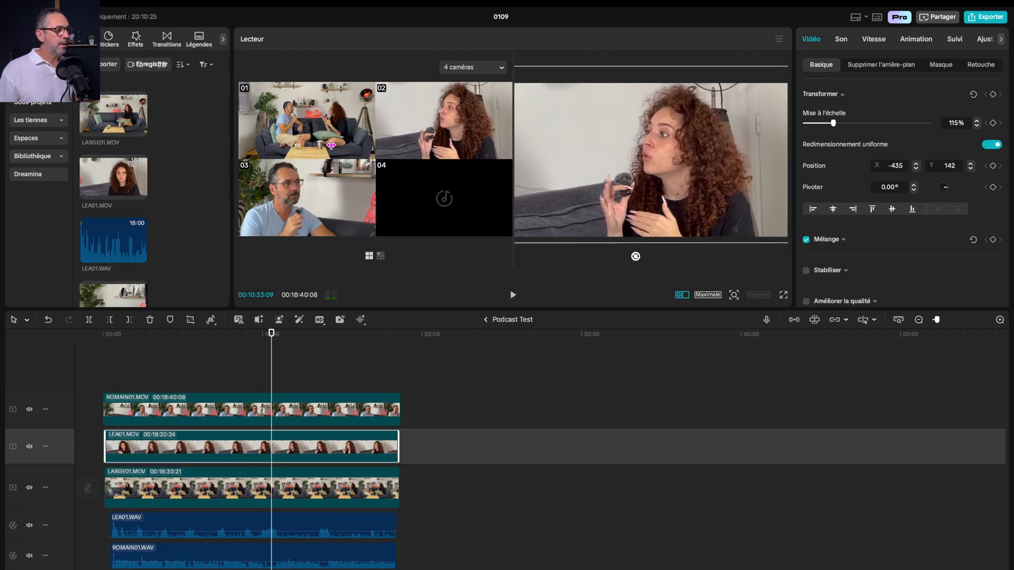
With LARGE01.MOV selected, enlarge the player area and turn off the multi-camera view to preview one angle at full size
{"action": "left_click", "coordinate": [324, 492]}
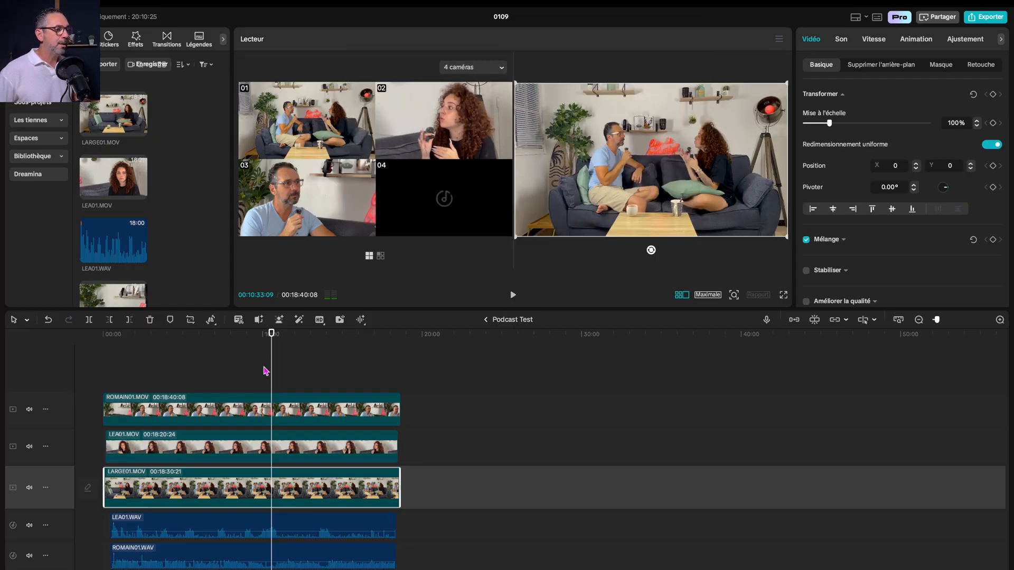
{"action": "left_click_drag", "start_coordinate": [423, 309], "coordinate": [440, 434]}
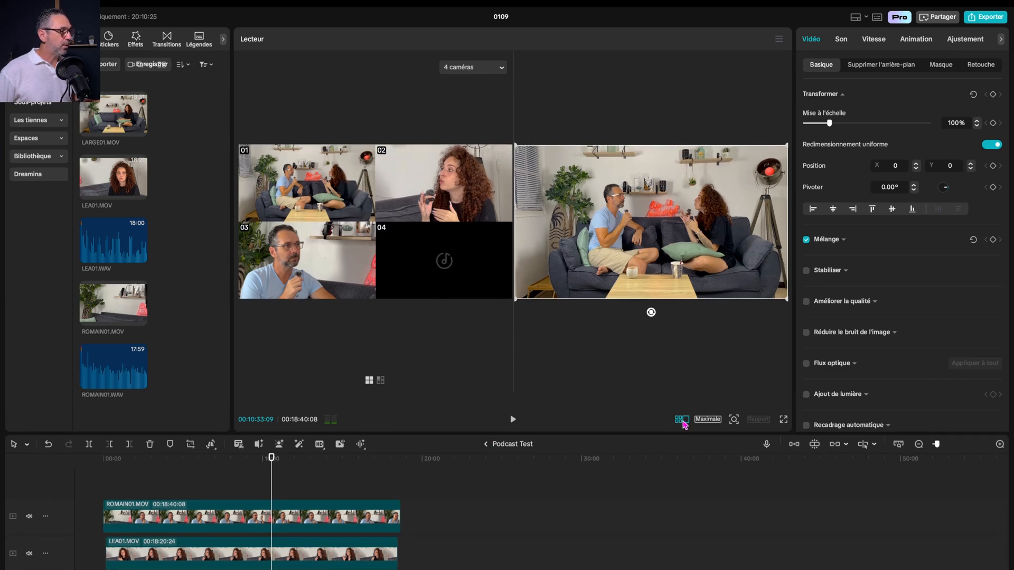
{"action": "left_click", "coordinate": [682, 419]}
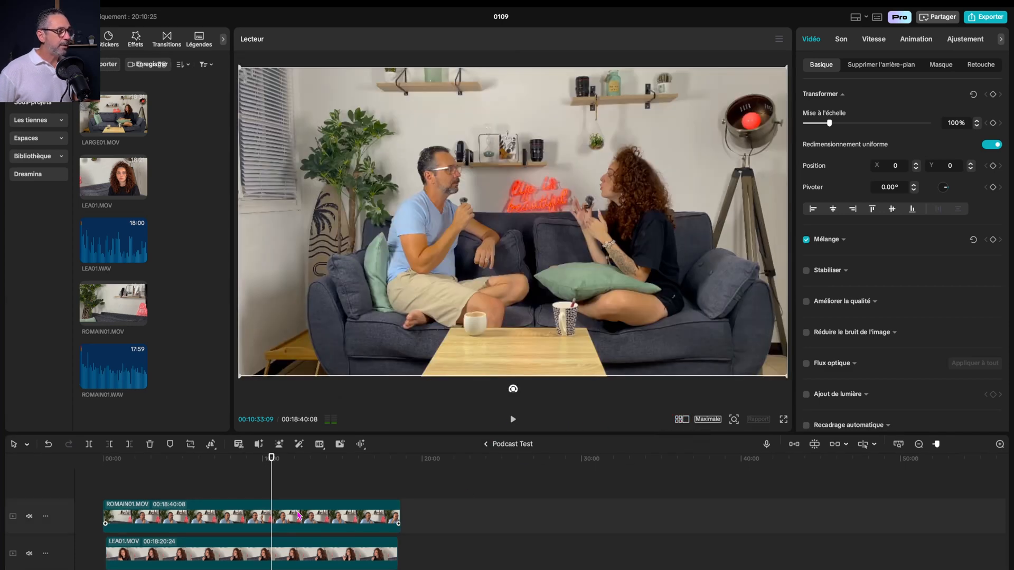
Compare the framing of ROMAIN01.MOV, LEA01.MOV and LARGE01.MOV at about 10:33 by previewing each clip in turn
{"action": "left_click", "coordinate": [299, 516]}
{"action": "left_click", "coordinate": [308, 558]}
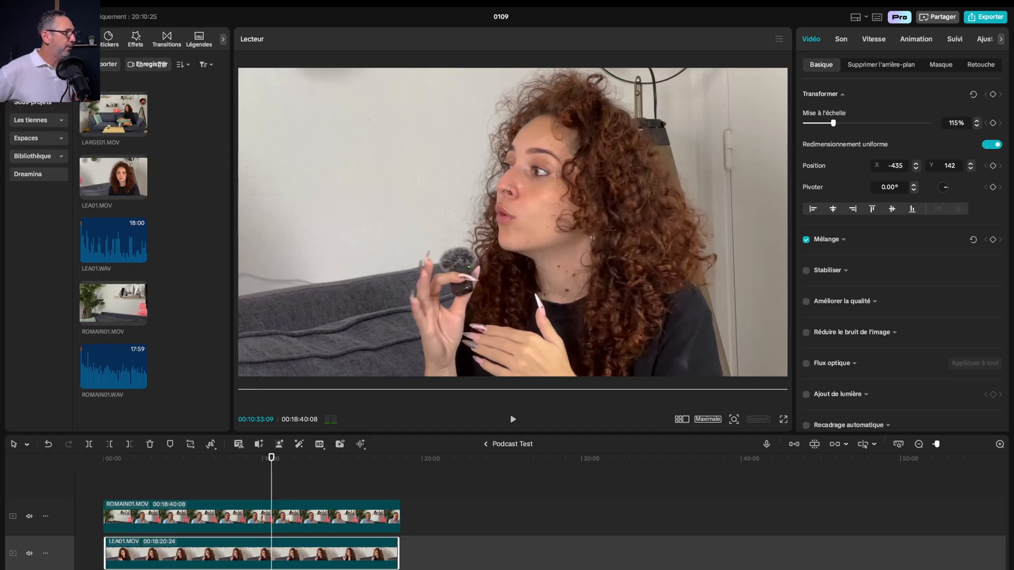
{"action": "left_click", "coordinate": [310, 569]}
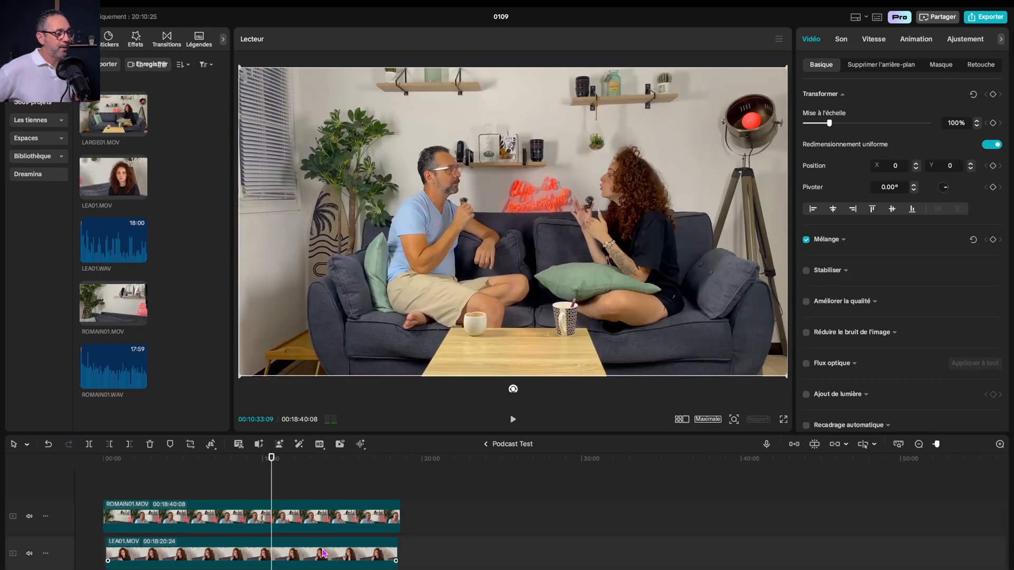
{"action": "left_click", "coordinate": [324, 553]}
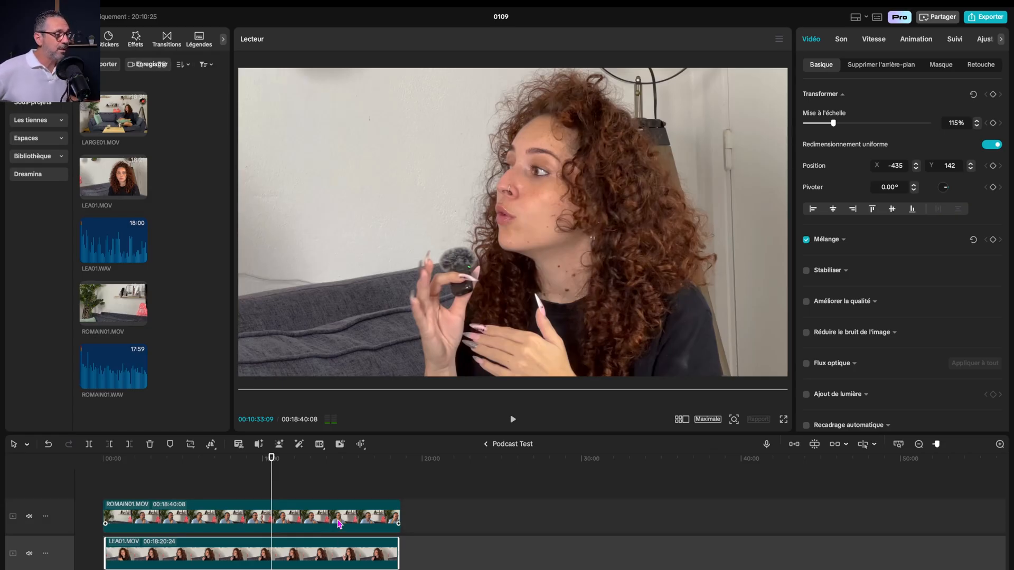
{"action": "left_click", "coordinate": [316, 569]}
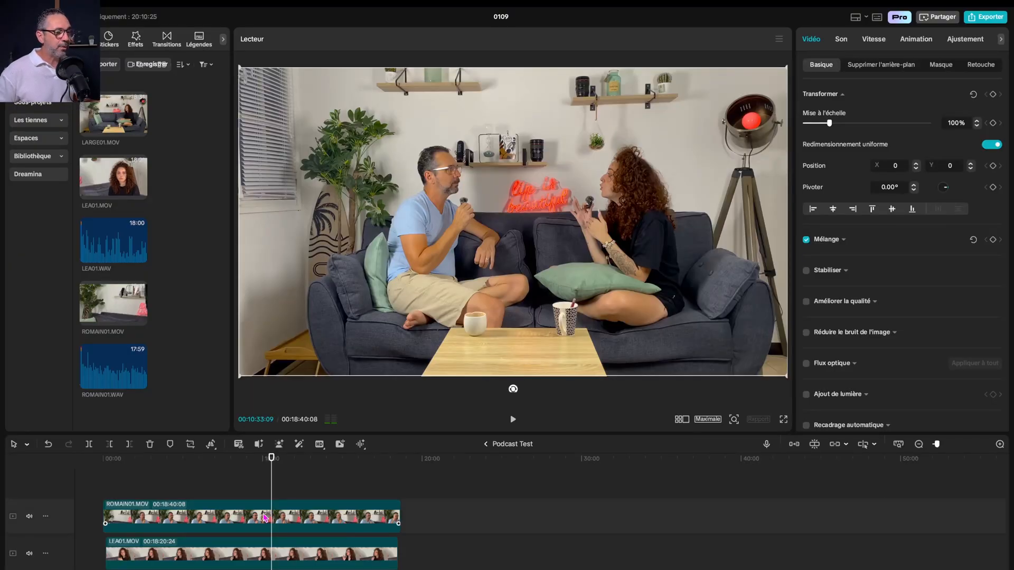
{"action": "left_click", "coordinate": [344, 518]}
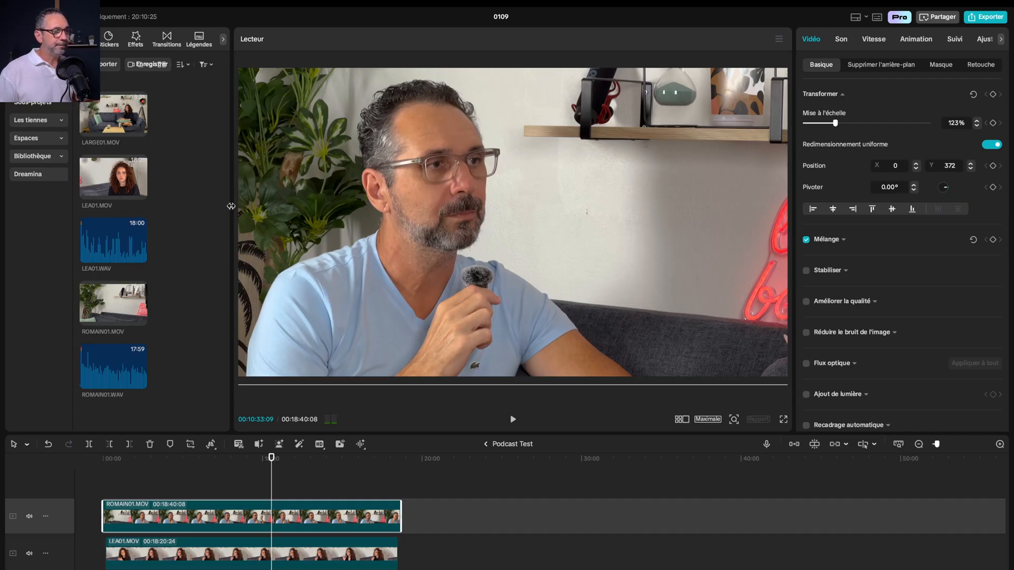
Widen the media library, try lowering the exposure of ROMAIN01.MOV to -11, and undo the exposure change
{"action": "left_click_drag", "start_coordinate": [230, 206], "coordinate": [259, 206]}
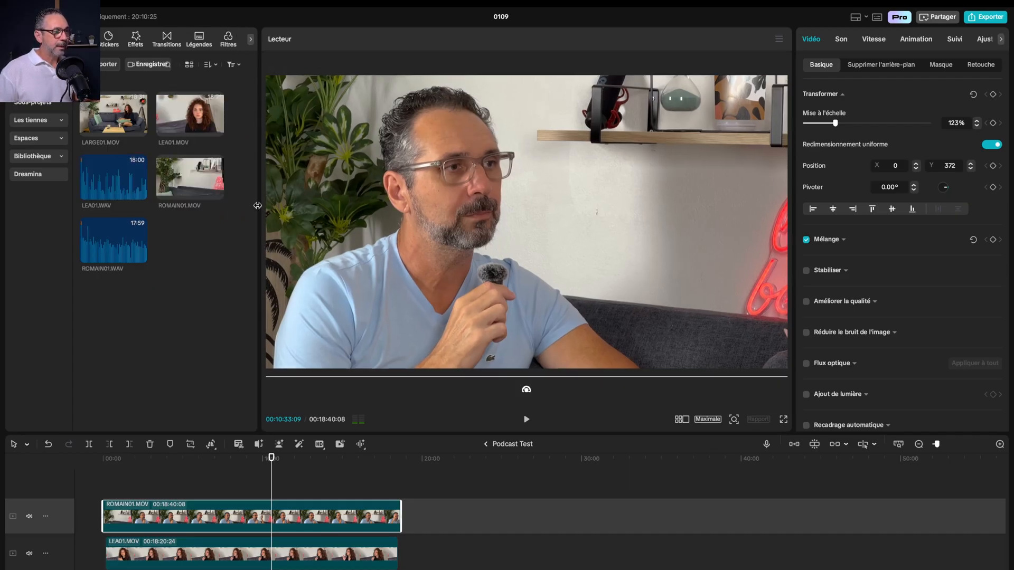
{"action": "left_click", "coordinate": [984, 41]}
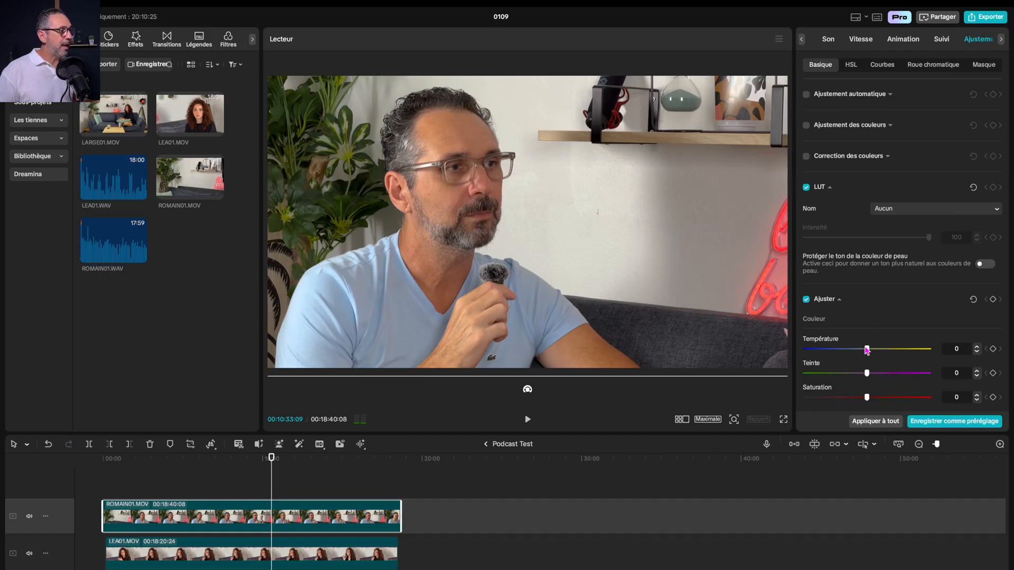
{"action": "scroll", "coordinate": [866, 401], "scroll_direction": "down", "scroll_amount": 3}
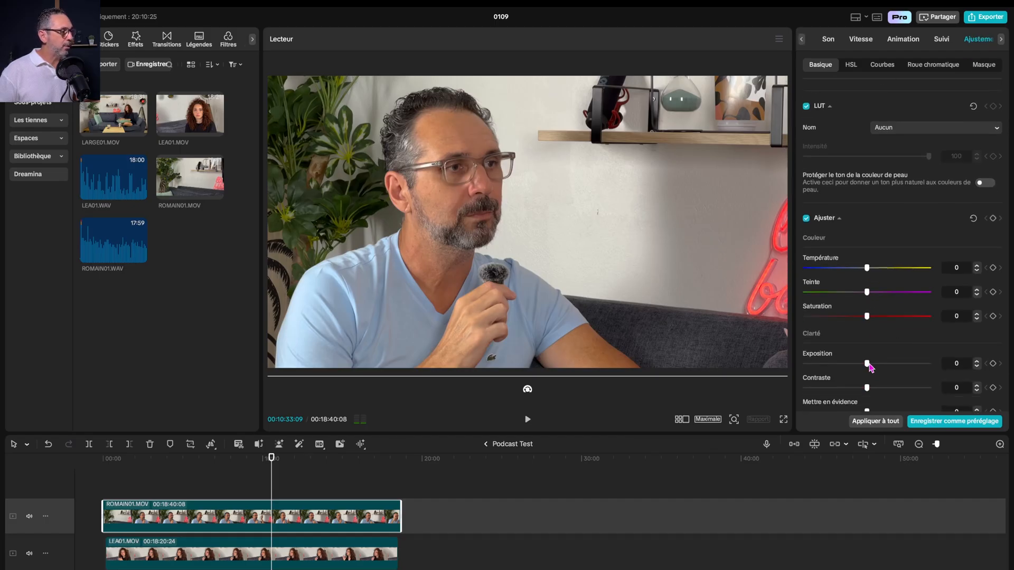
{"action": "left_click_drag", "start_coordinate": [867, 389], "coordinate": [853, 364]}
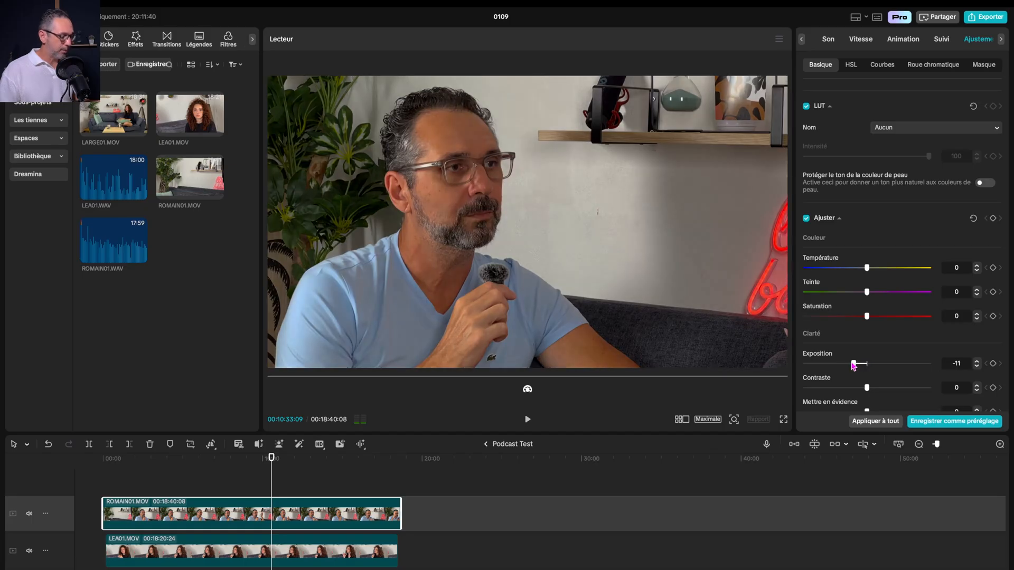
{"action": "key", "text": "super+z"}
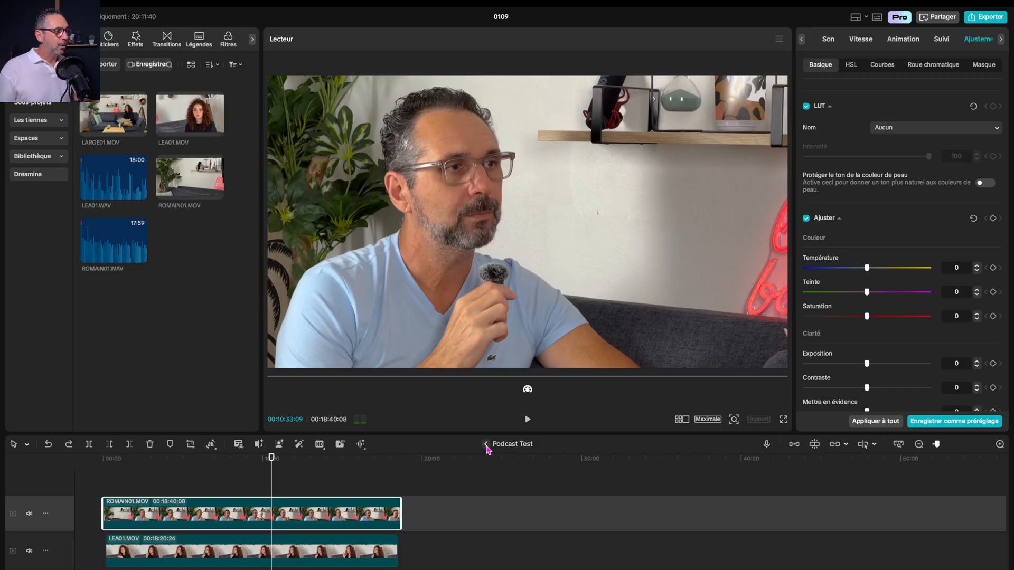
Leave the contents of Podcast Test for the main timeline, place the playhead at about 9:48 and magnify the timeline
{"action": "left_click_drag", "start_coordinate": [293, 459], "coordinate": [252, 459]}
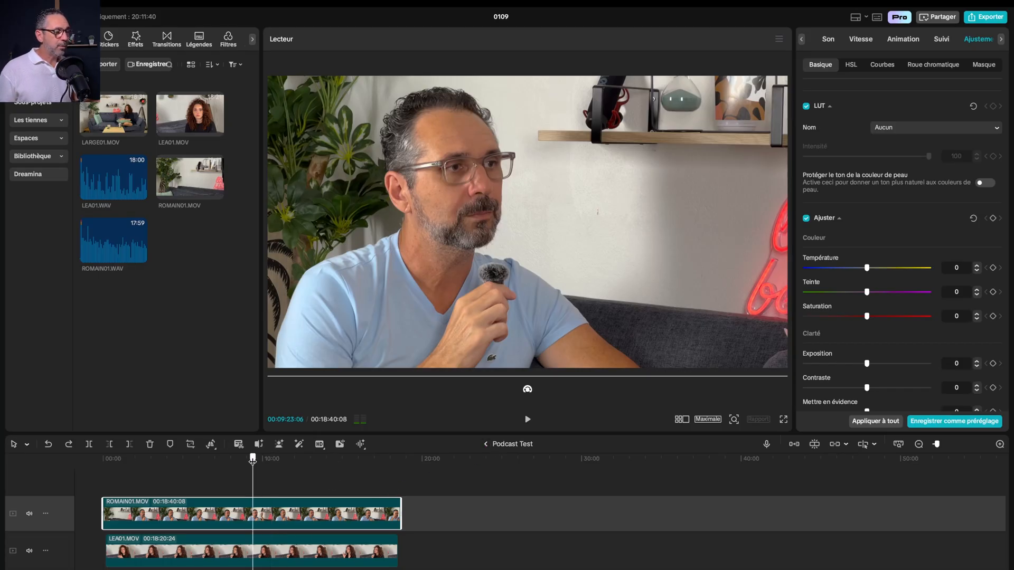
{"action": "left_click", "coordinate": [273, 550]}
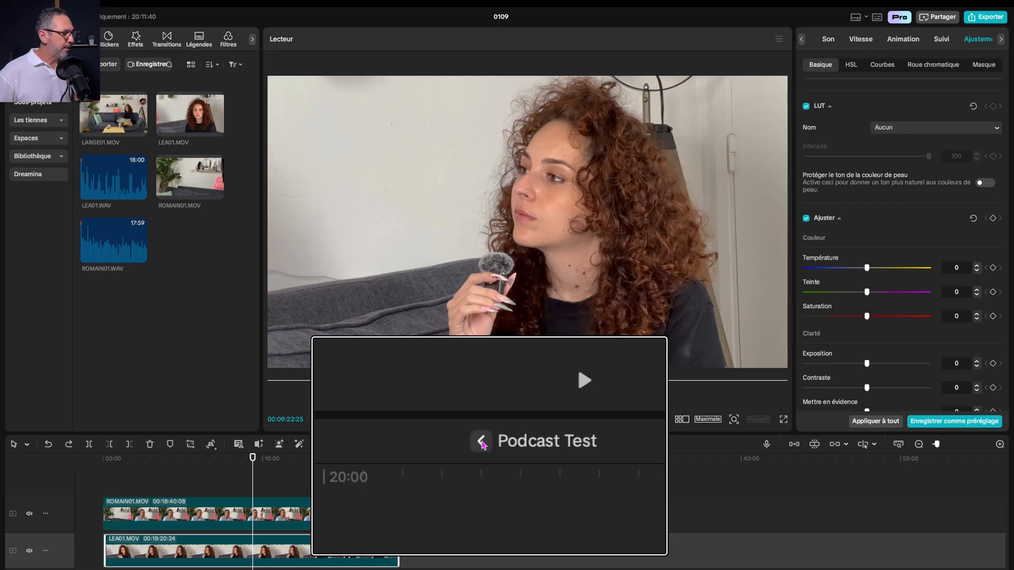
{"action": "left_click", "coordinate": [486, 445]}
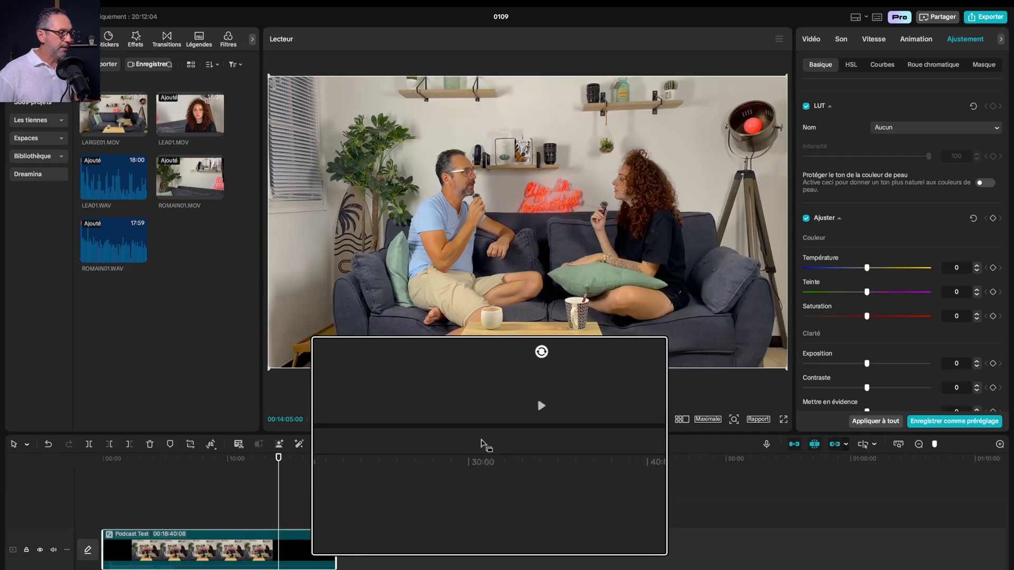
{"action": "left_click", "coordinate": [226, 458]}
{"action": "key", "text": "super+plus"}
{"action": "key", "text": "super+plus"}
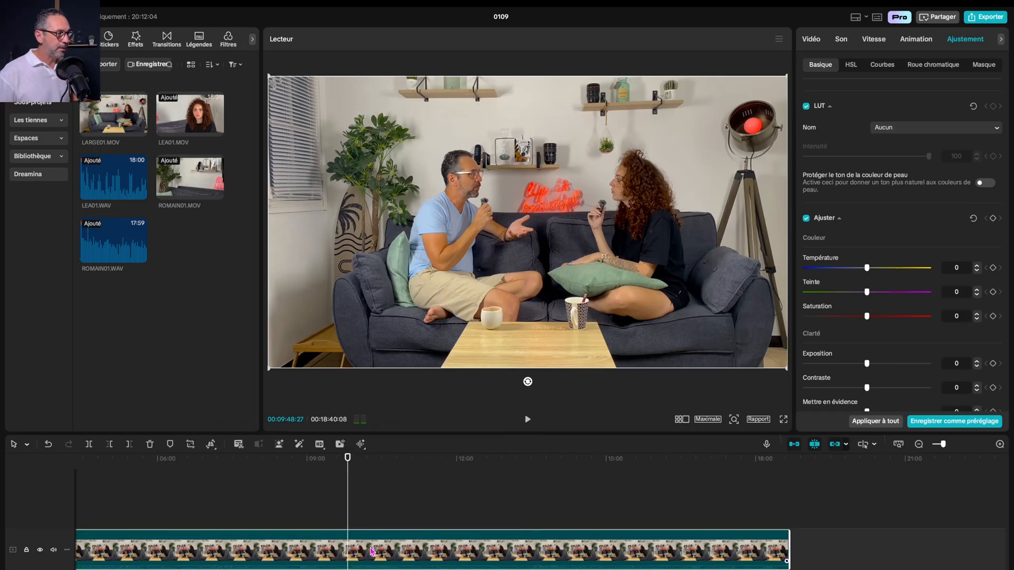
Raise the Podcast Test clip's volume to 11.2 dB and listen to short passages from about 9:49 and 10:10
{"action": "left_click", "coordinate": [842, 45]}
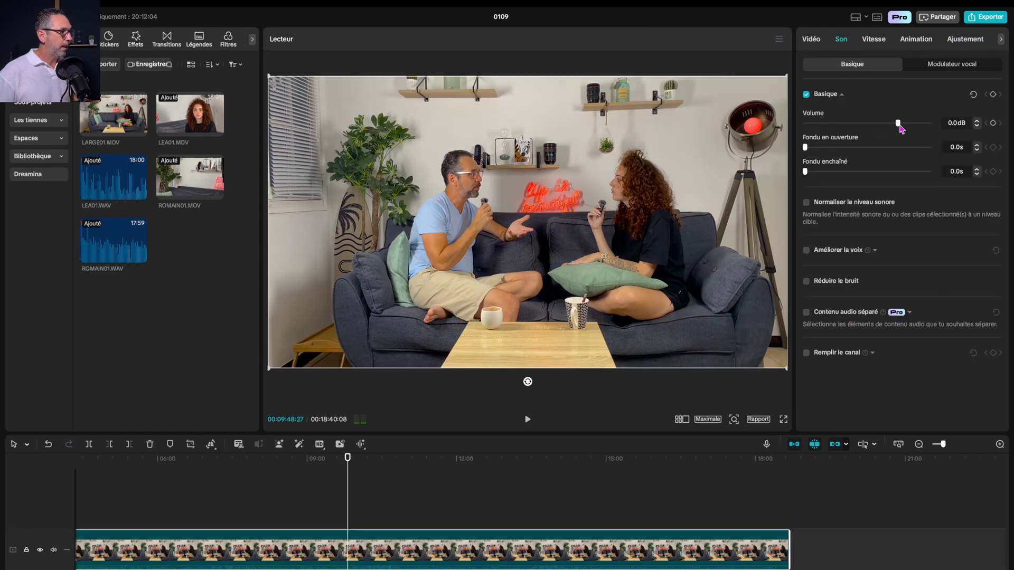
{"action": "left_click_drag", "start_coordinate": [898, 123], "coordinate": [915, 124]}
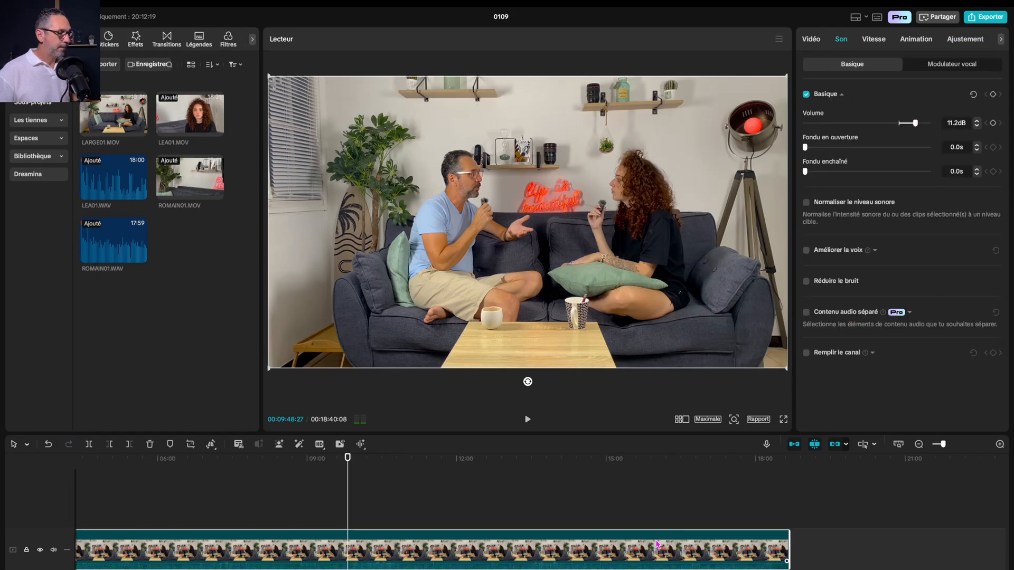
{"action": "key", "text": "space"}
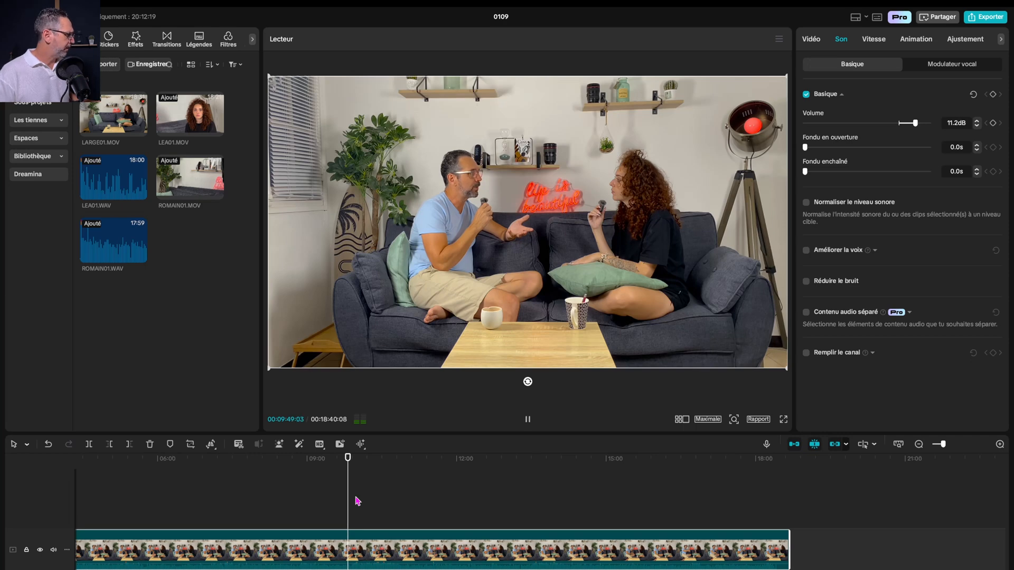
{"action": "key", "text": "space"}
{"action": "key", "text": "XF86AudioRaiseVolume"}
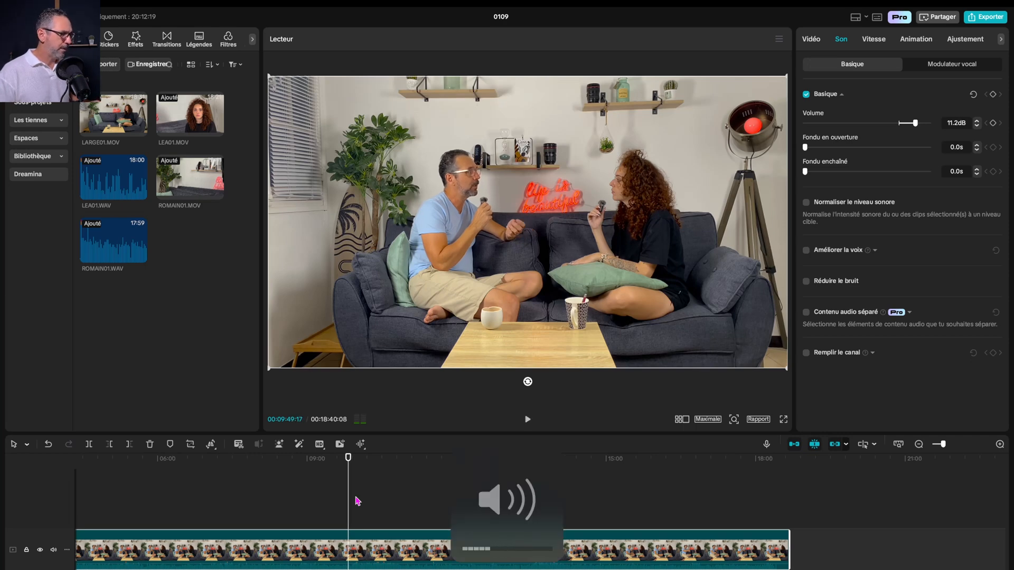
{"action": "key", "text": "space"}
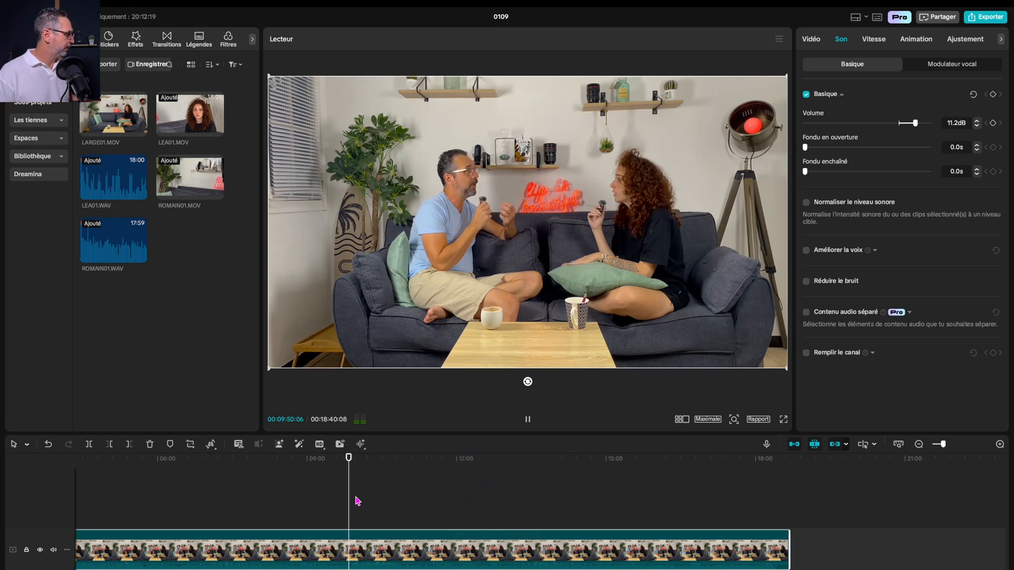
{"action": "left_click", "coordinate": [364, 458]}
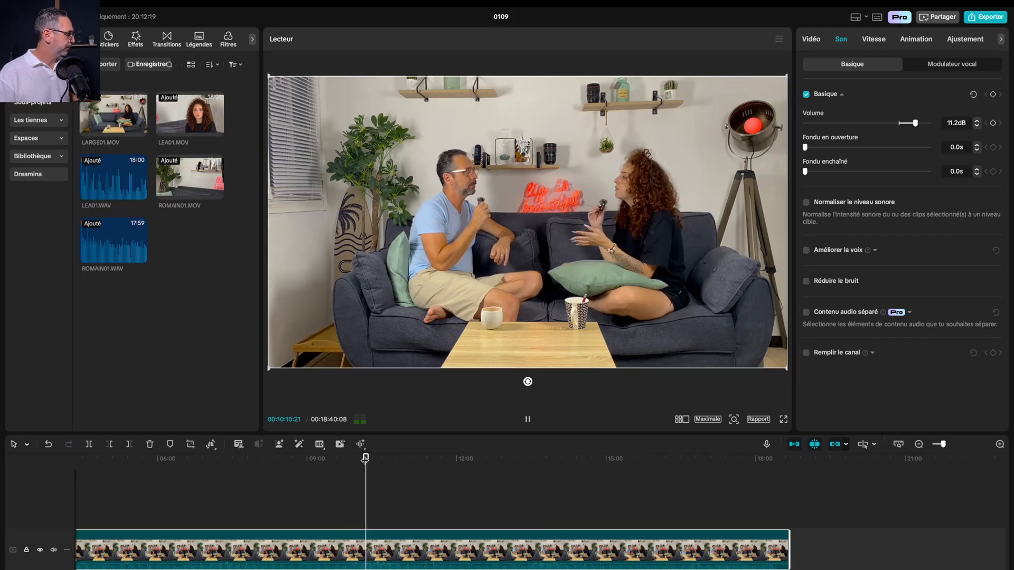
{"action": "key", "text": "space"}
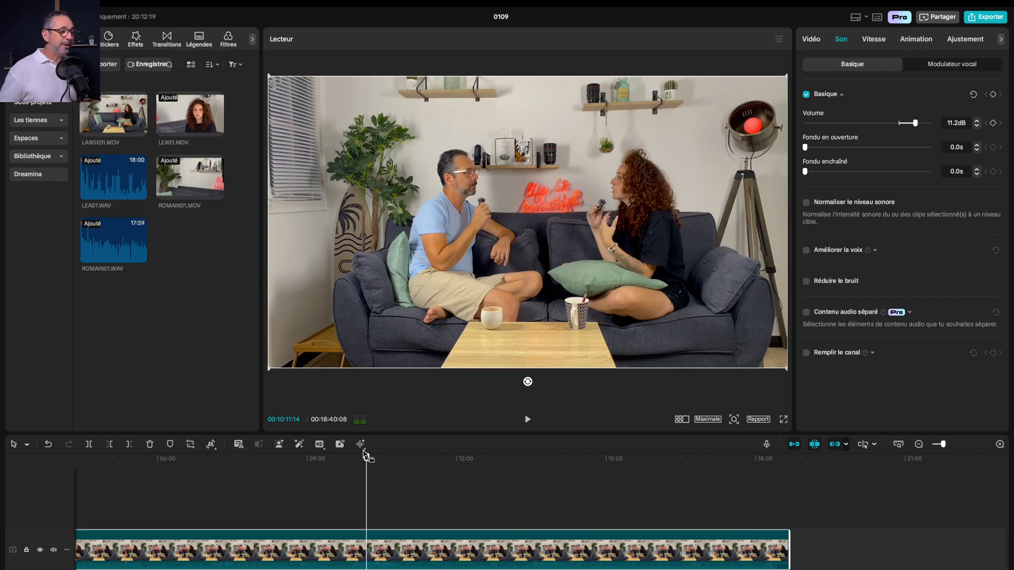
Move the playhead to about 9:20, turn on the multi-camera view and widen the player area on both sides
{"action": "left_click_drag", "start_coordinate": [366, 458], "coordinate": [325, 459]}
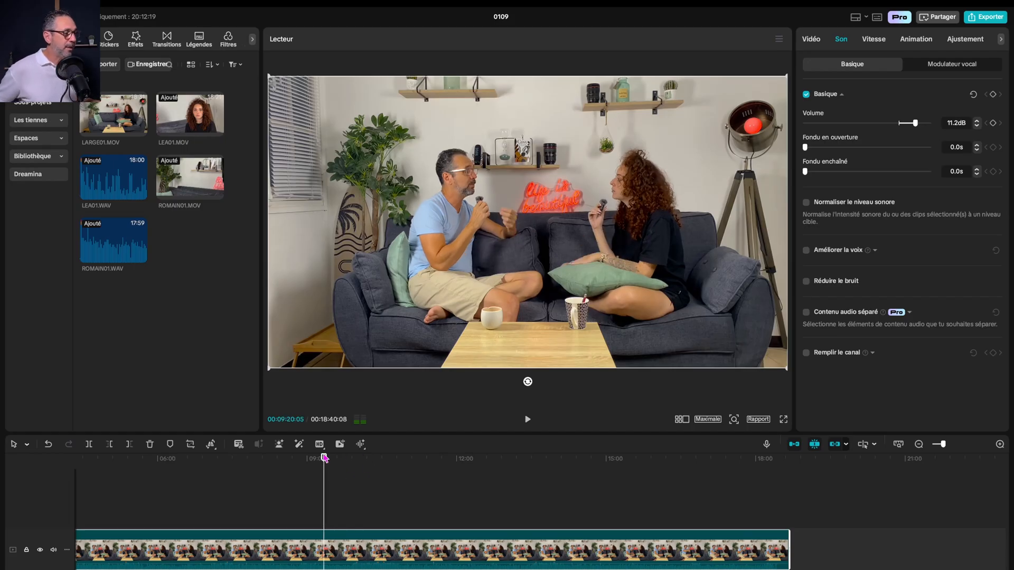
{"action": "left_click", "coordinate": [680, 423]}
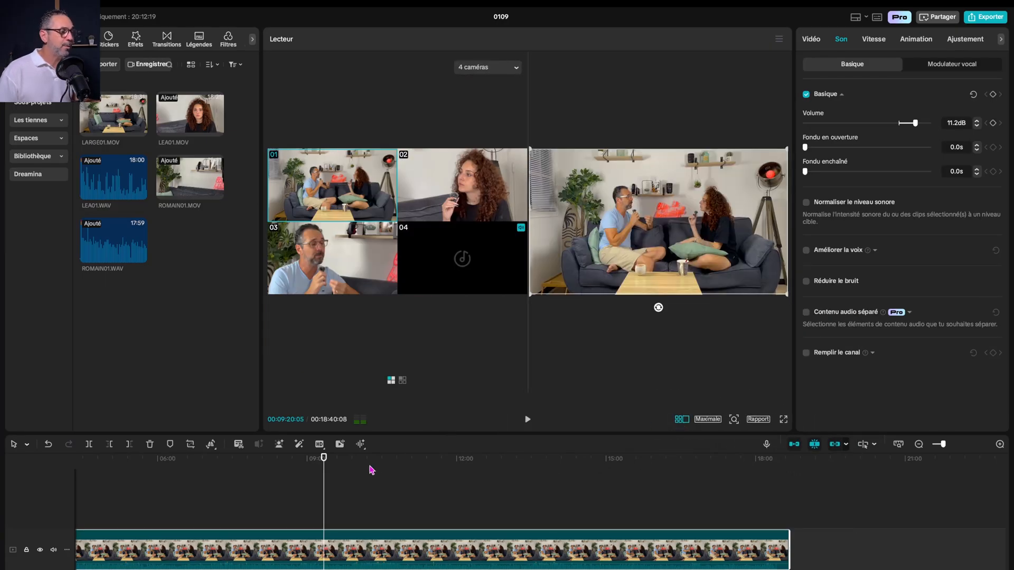
{"action": "left_click_drag", "start_coordinate": [261, 366], "coordinate": [236, 368]}
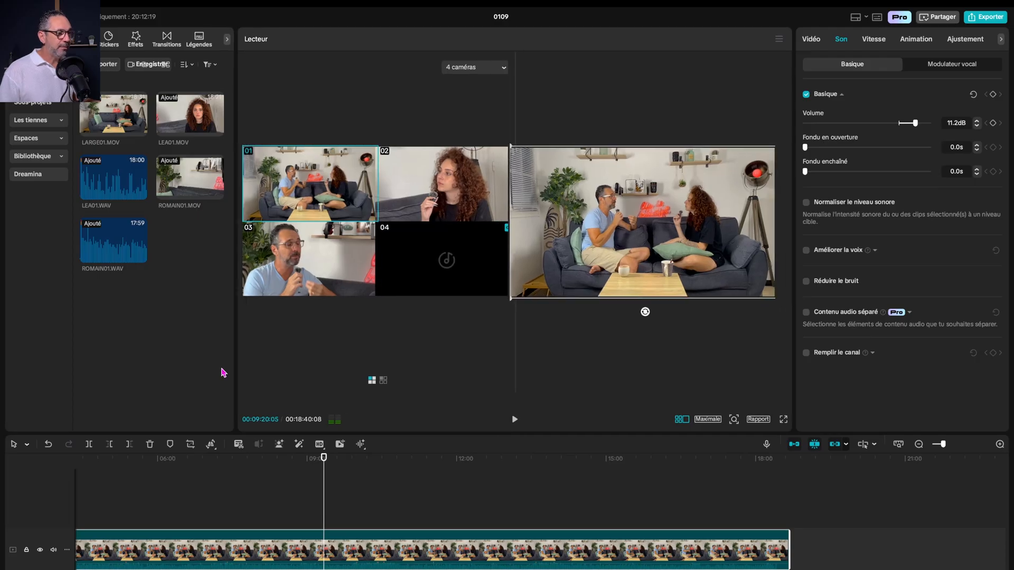
{"action": "left_click_drag", "start_coordinate": [794, 381], "coordinate": [797, 382]}
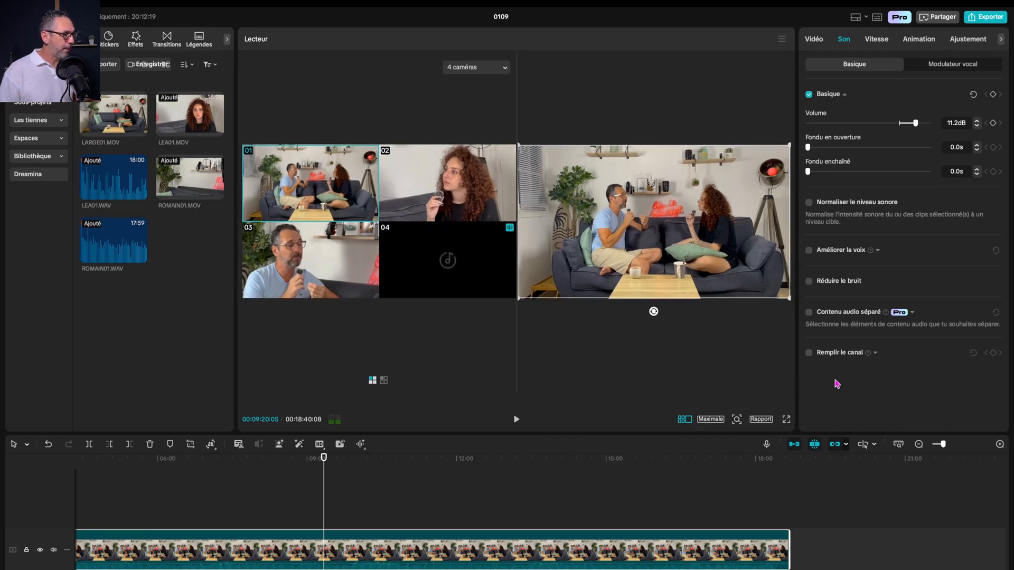
Play from about 8:45 and cut live to cameras 03, 01, 02, 01, 02, 01 and 03 in turn, stopping playback at about 9:09
{"action": "left_click", "coordinate": [306, 459]}
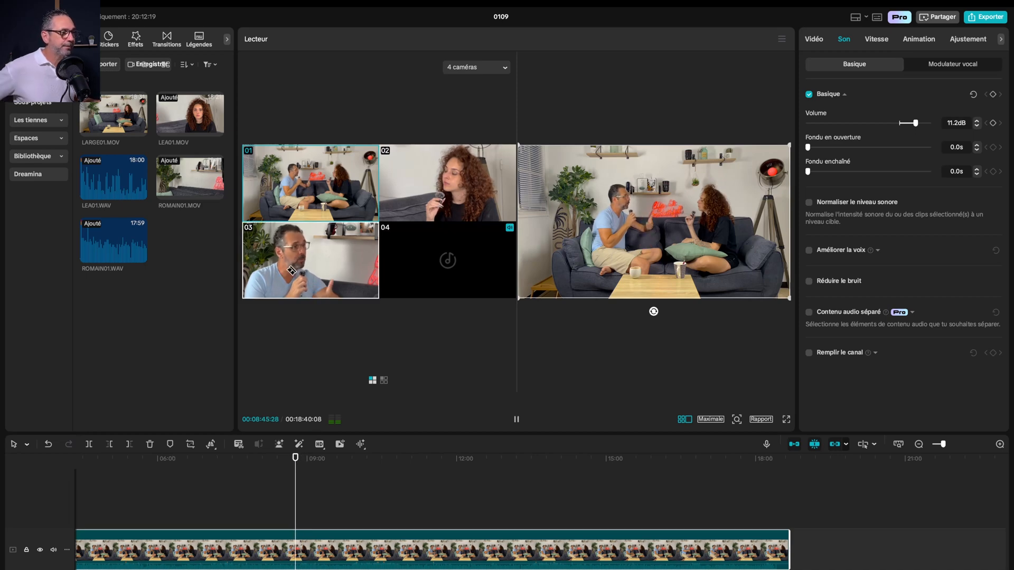
{"action": "left_click", "coordinate": [319, 288]}
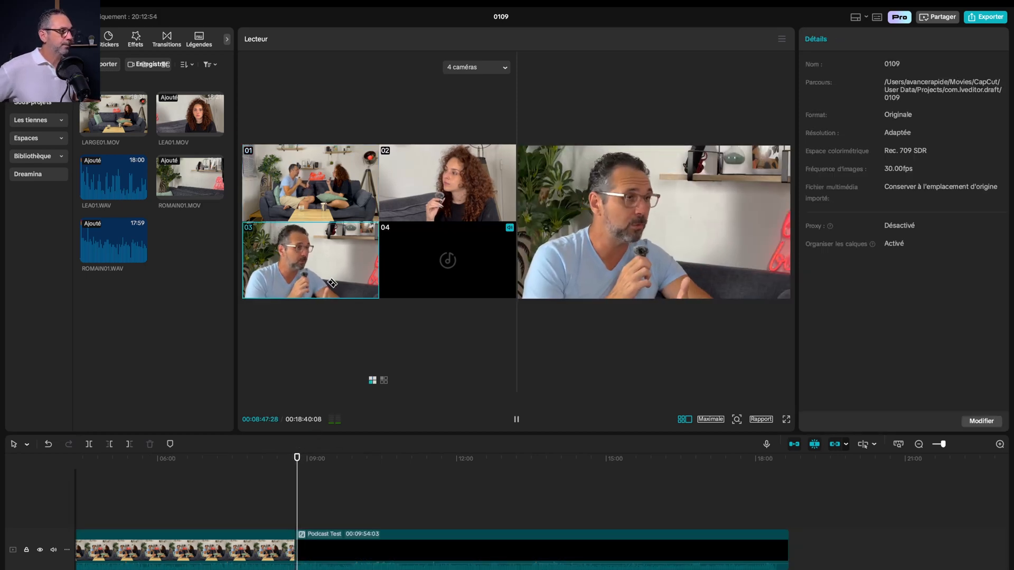
{"action": "left_click", "coordinate": [322, 187]}
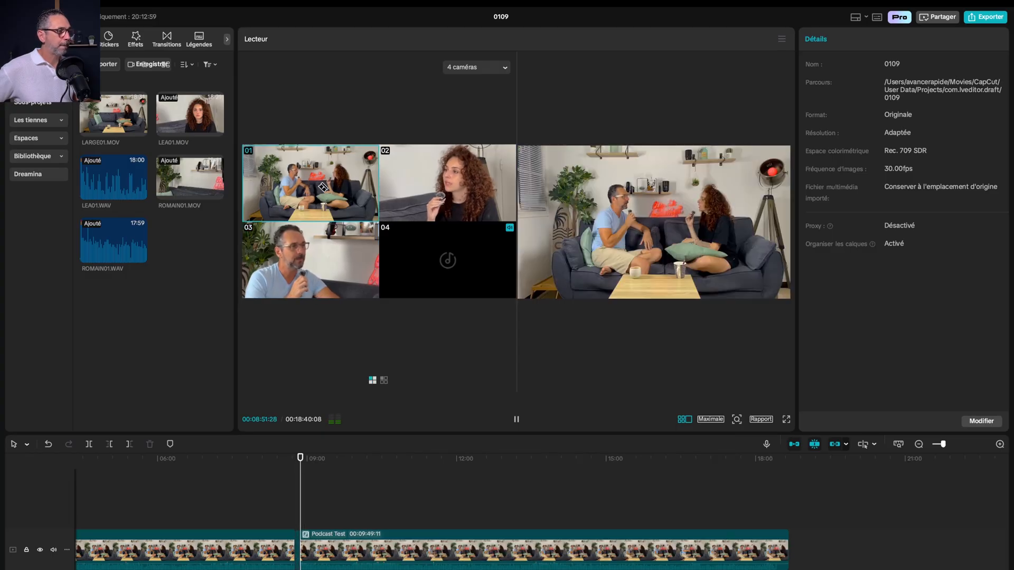
{"action": "left_click", "coordinate": [457, 184]}
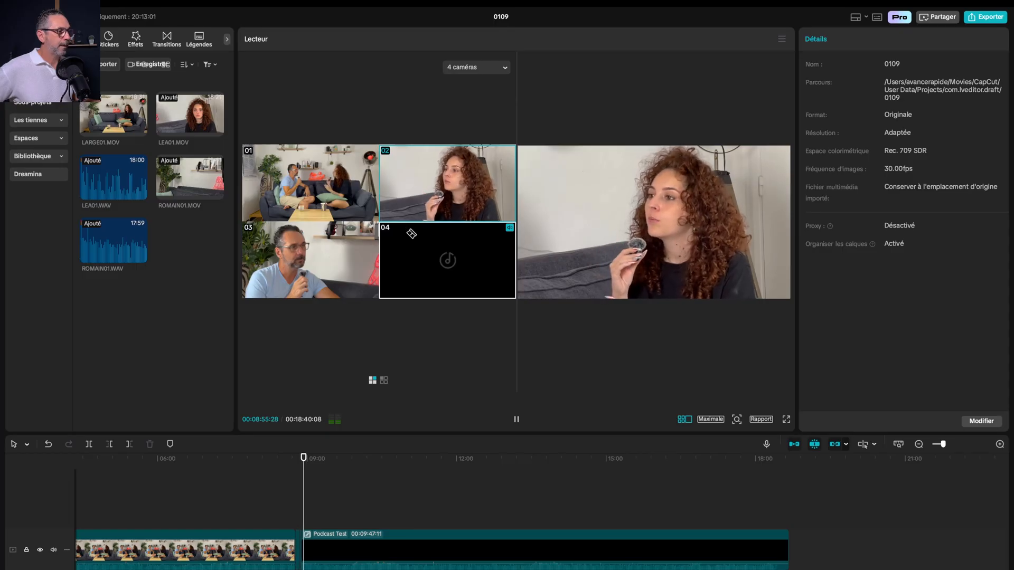
{"action": "left_click", "coordinate": [359, 205]}
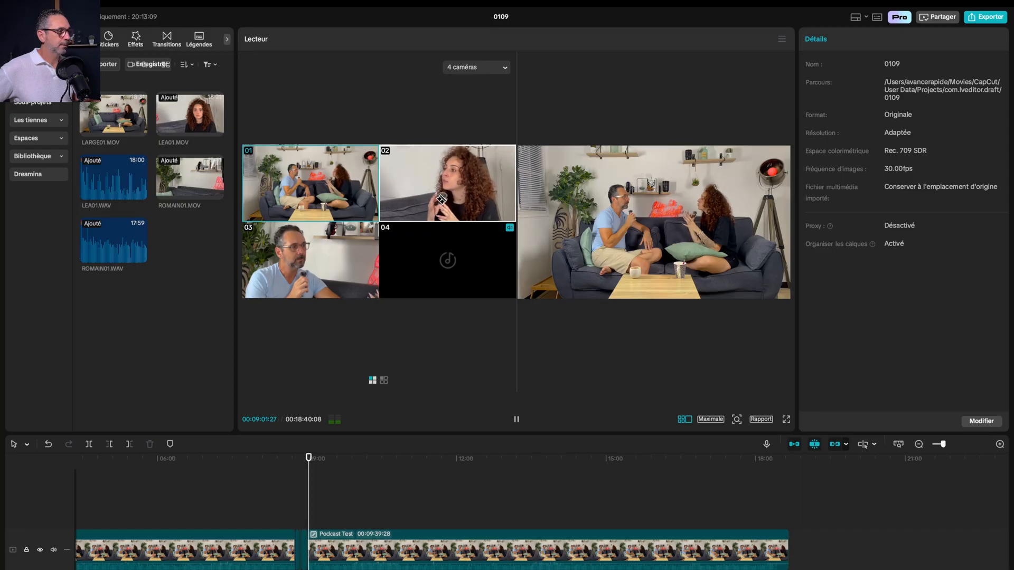
{"action": "left_click", "coordinate": [442, 199]}
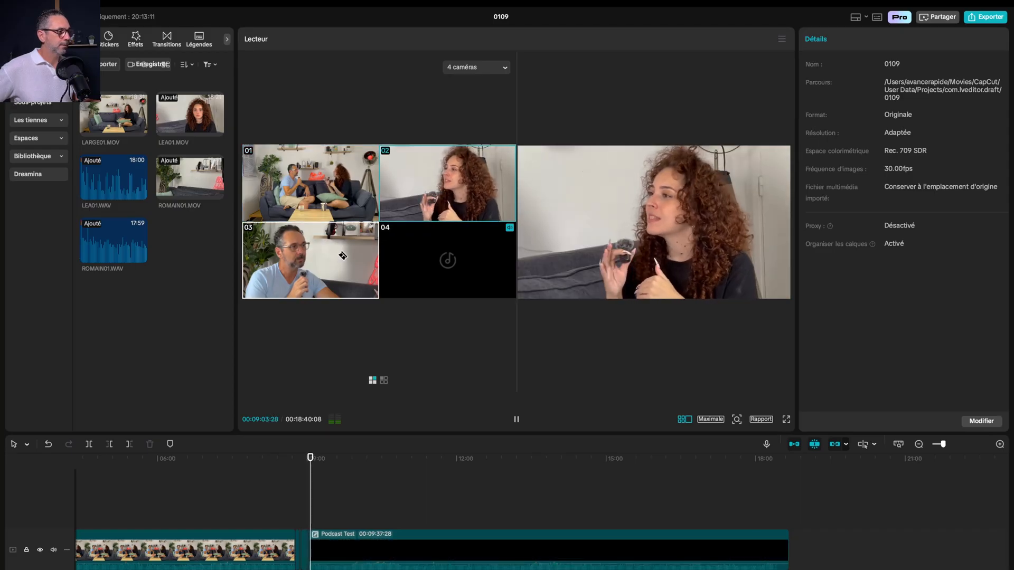
{"action": "key", "text": "1"}
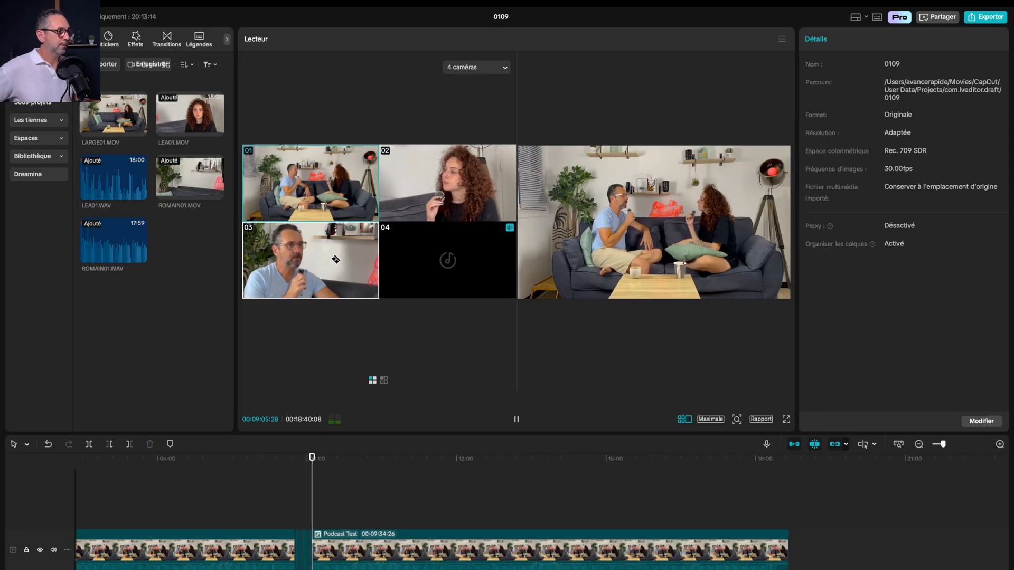
{"action": "left_click", "coordinate": [335, 264]}
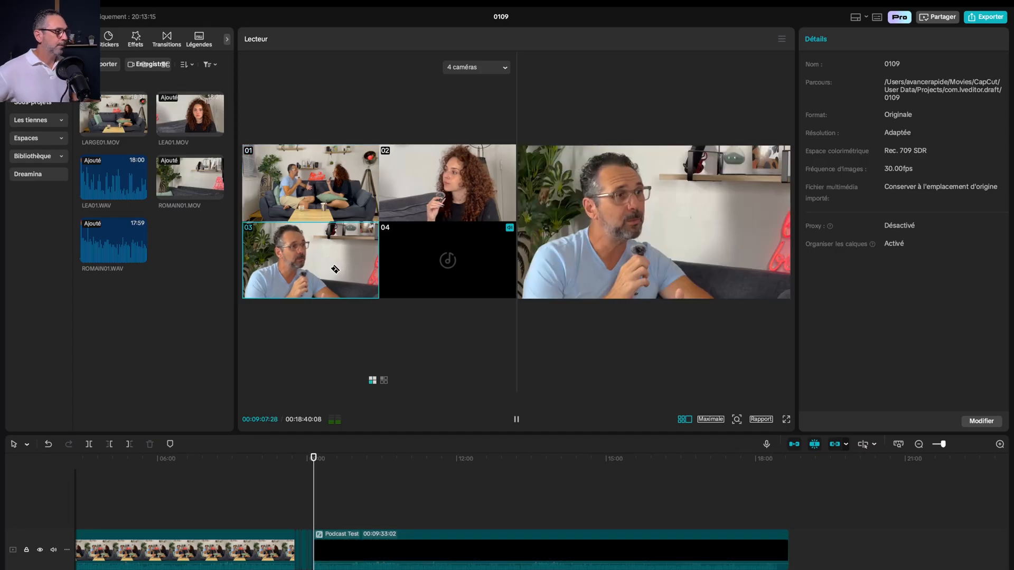
{"action": "key", "text": "space"}
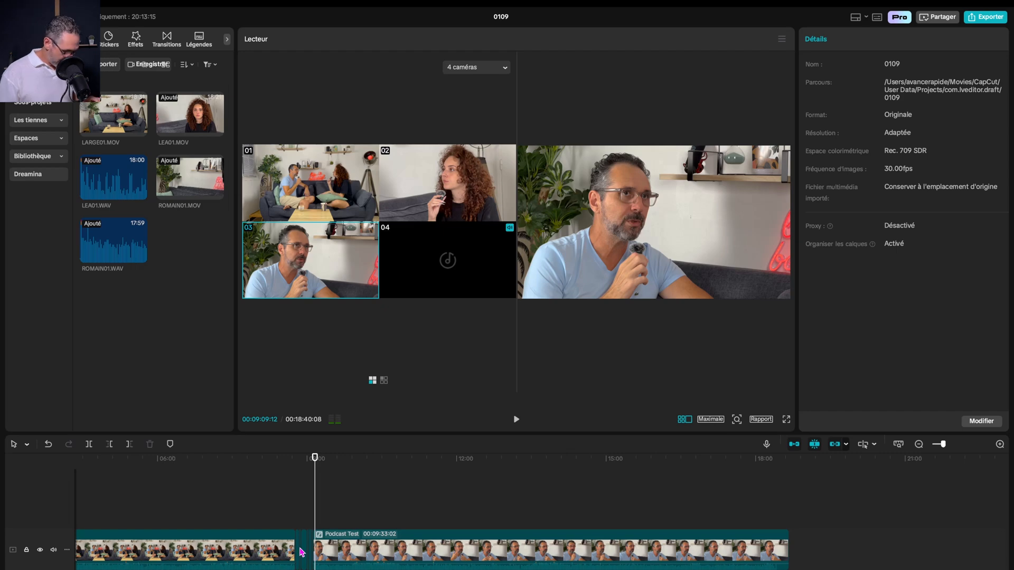
Magnify the timeline around the new camera cuts, turn off the multi-camera view and play the edited passage from about 8:45
{"action": "scroll", "coordinate": [300, 552], "scroll_direction": "up", "scroll_amount": 5}
{"action": "scroll", "coordinate": [514, 525], "scroll_direction": "left", "scroll_amount": 5}
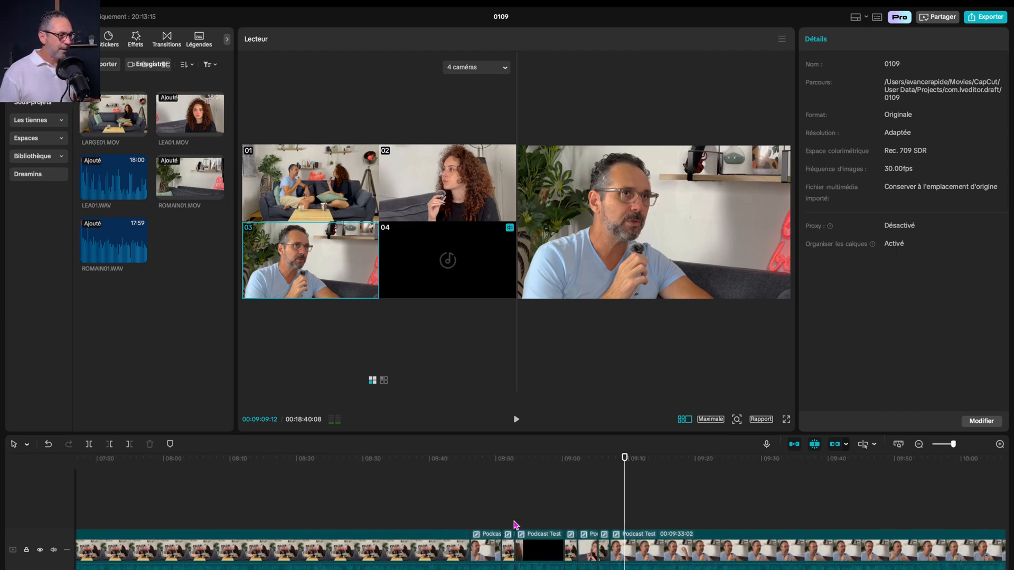
{"action": "scroll", "coordinate": [519, 553], "scroll_direction": "up", "scroll_amount": 5}
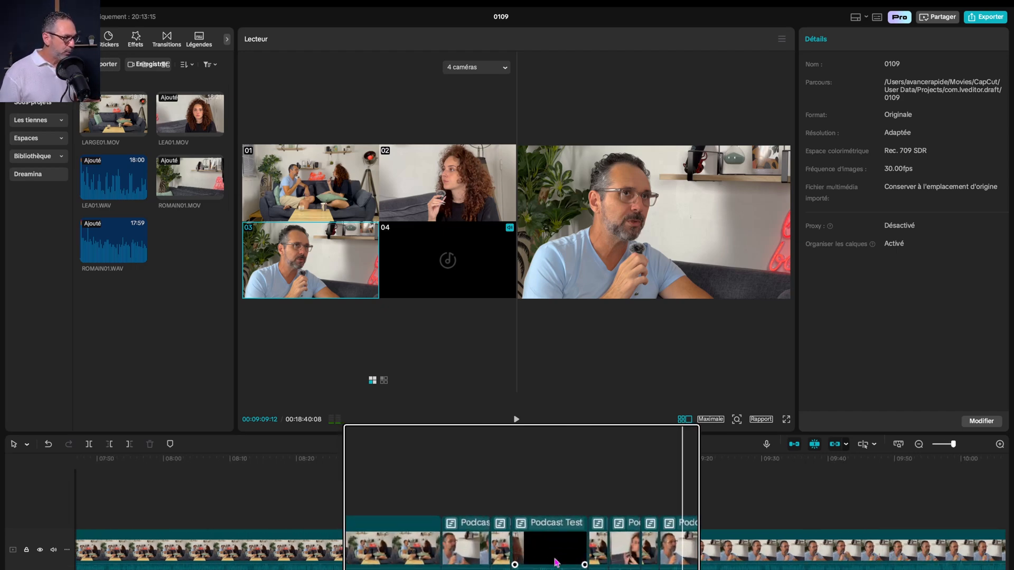
{"action": "scroll", "coordinate": [595, 564], "scroll_direction": "down", "scroll_amount": 5}
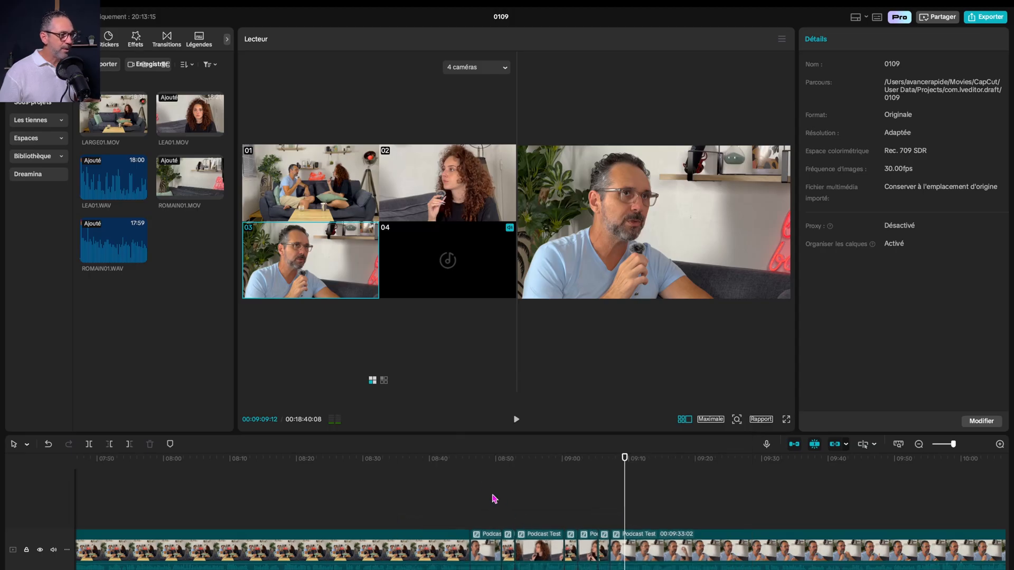
{"action": "left_click", "coordinate": [465, 458]}
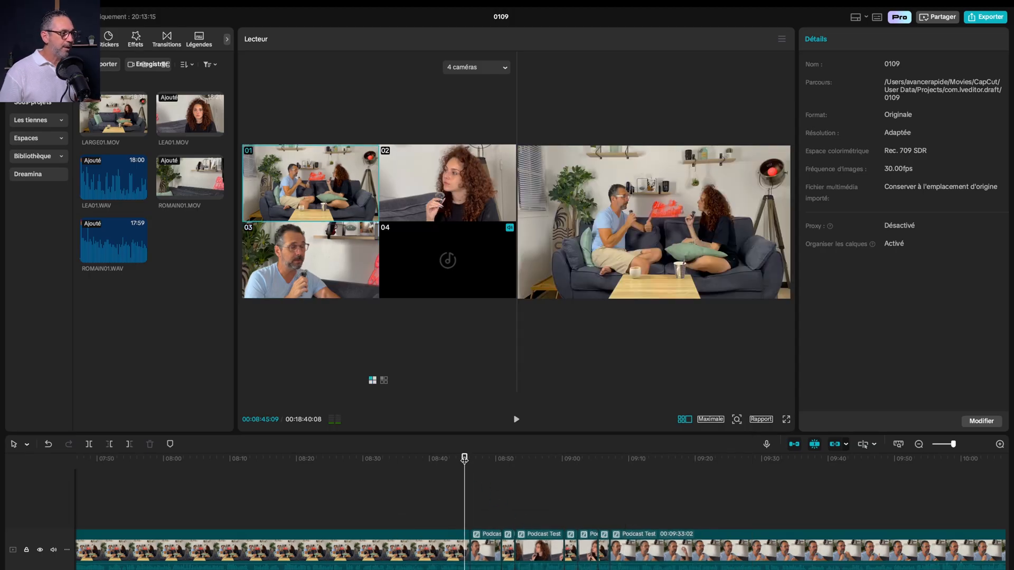
{"action": "left_click", "coordinate": [688, 424]}
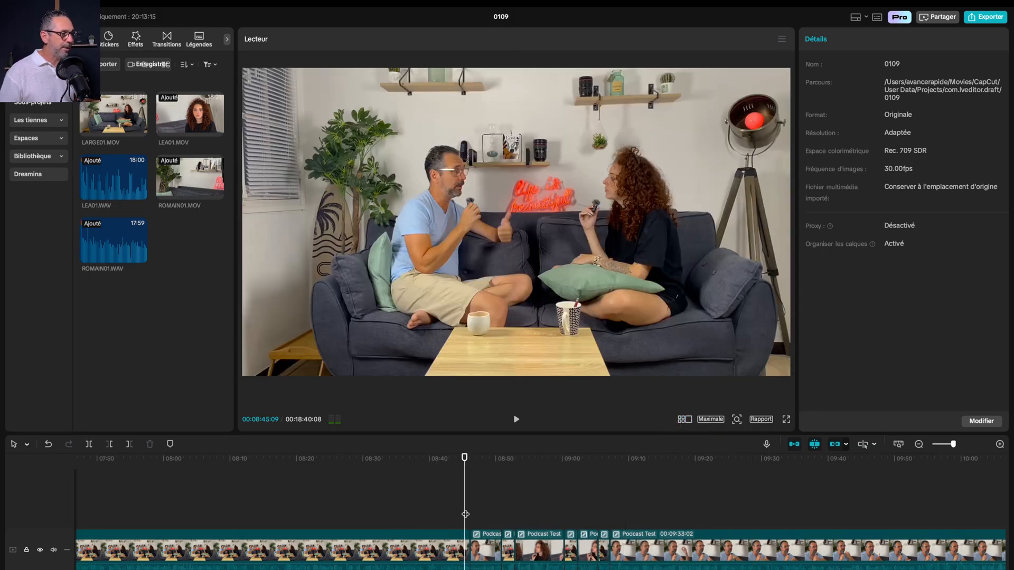
{"action": "key", "text": "space"}
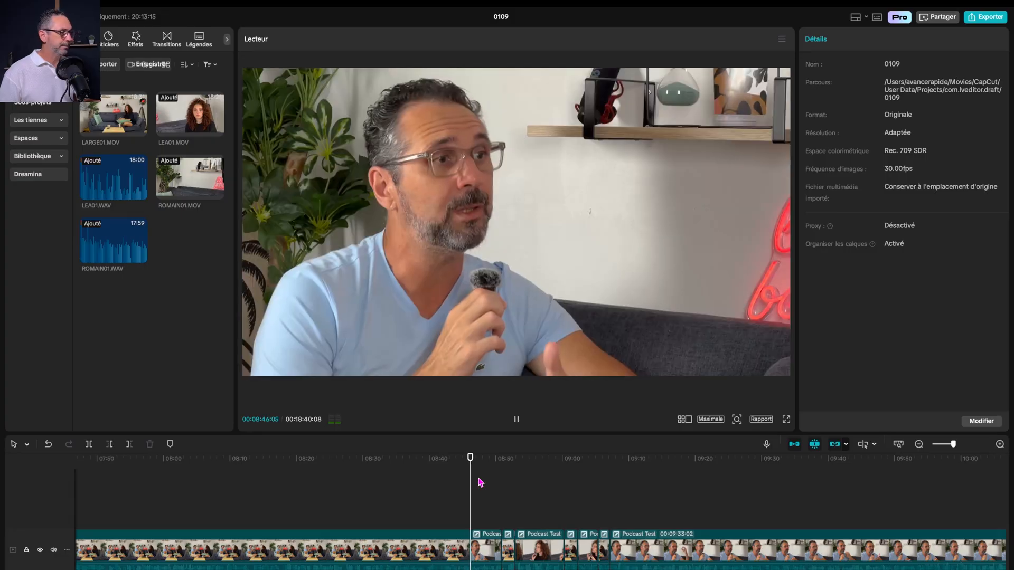